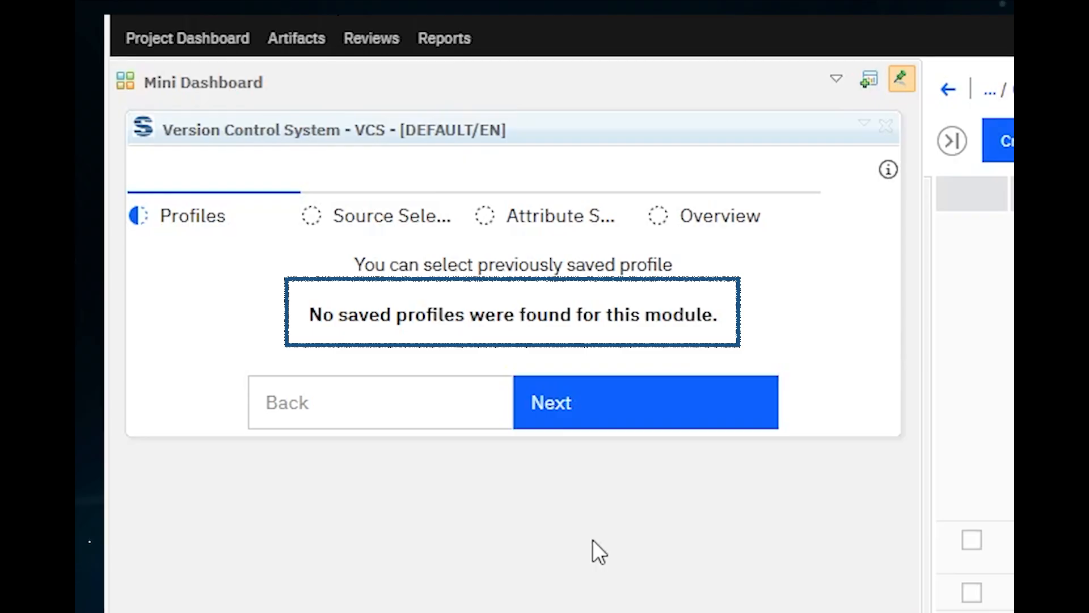
Continue without a saved profile and add a comparison source from the local configuration, choosing the Widget Demos project.
click(602, 413)
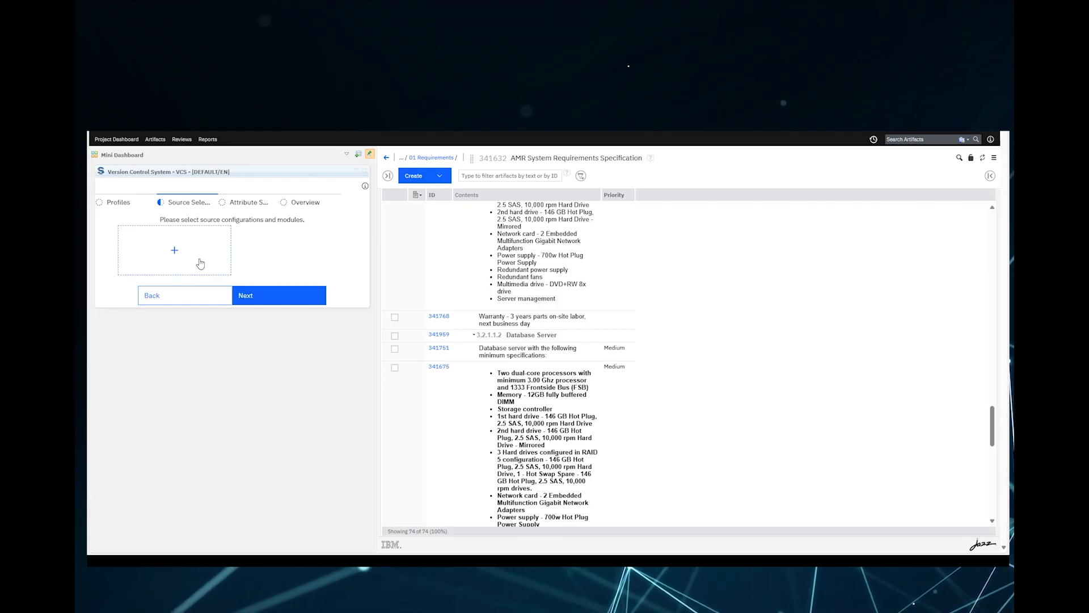
click(198, 262)
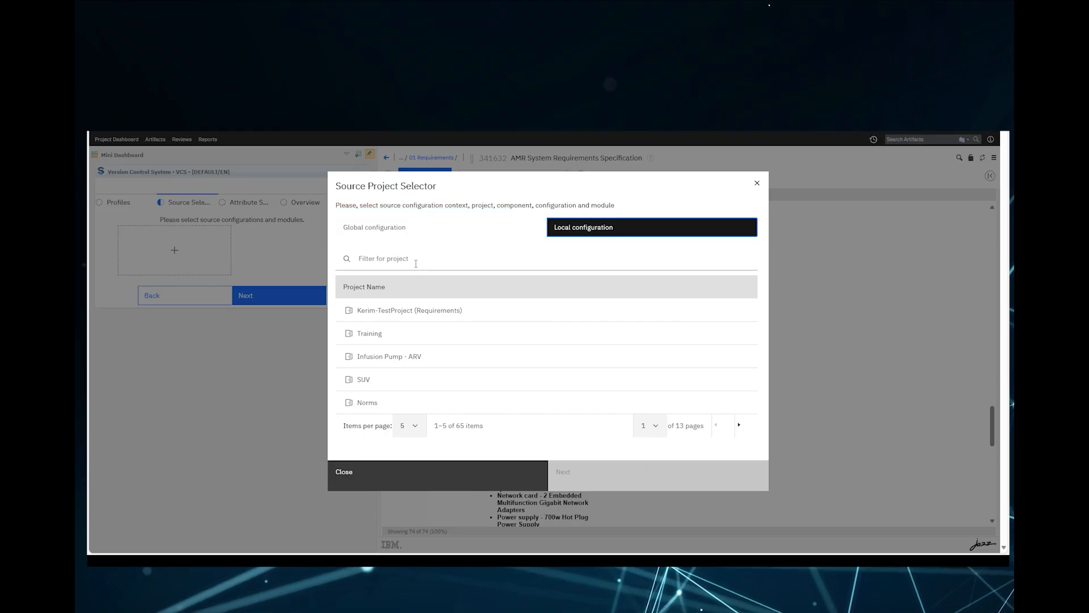
click(416, 262)
text(Widget)
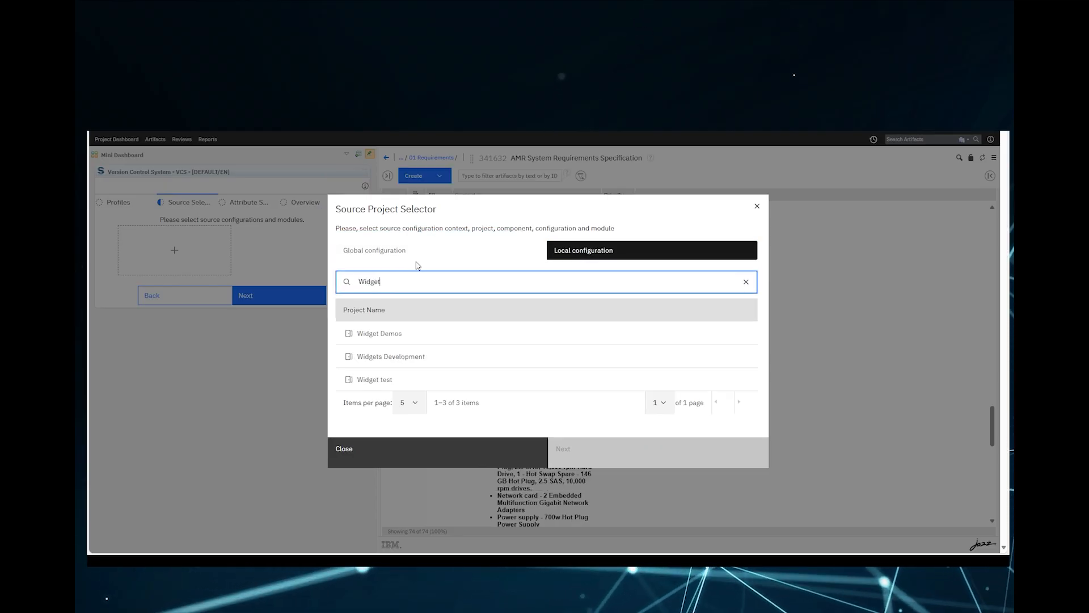
click(401, 334)
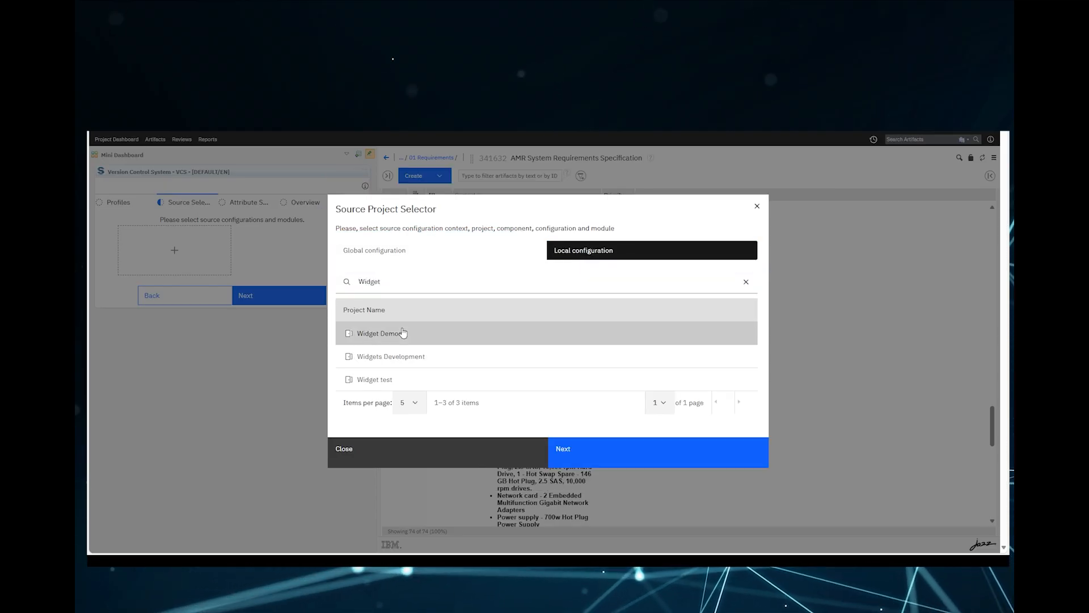
click(569, 457)
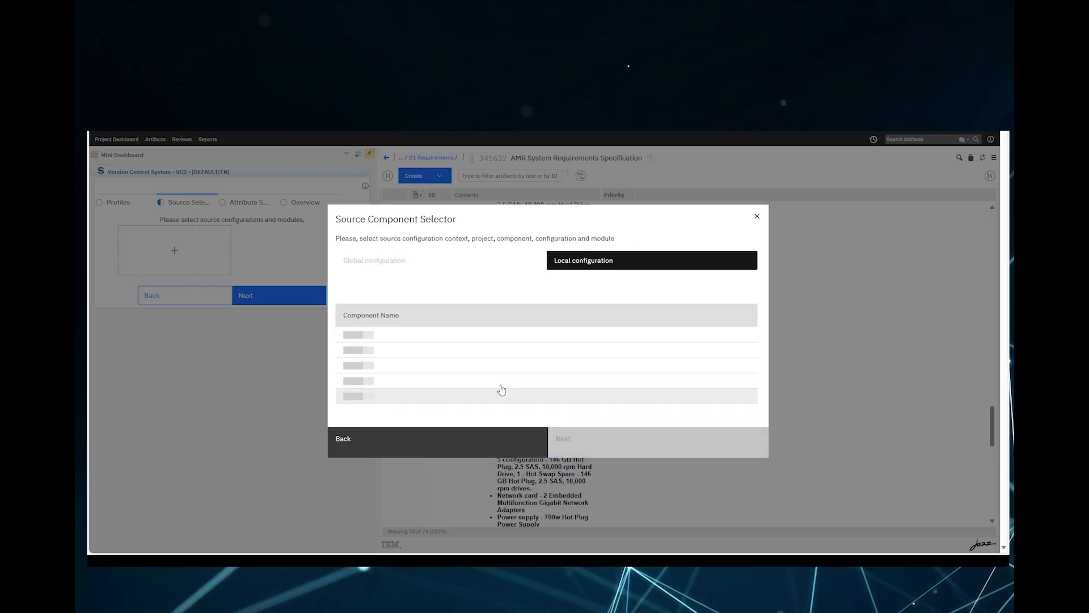
Filter the source components for AMR and choose the AMR component.
click(397, 264)
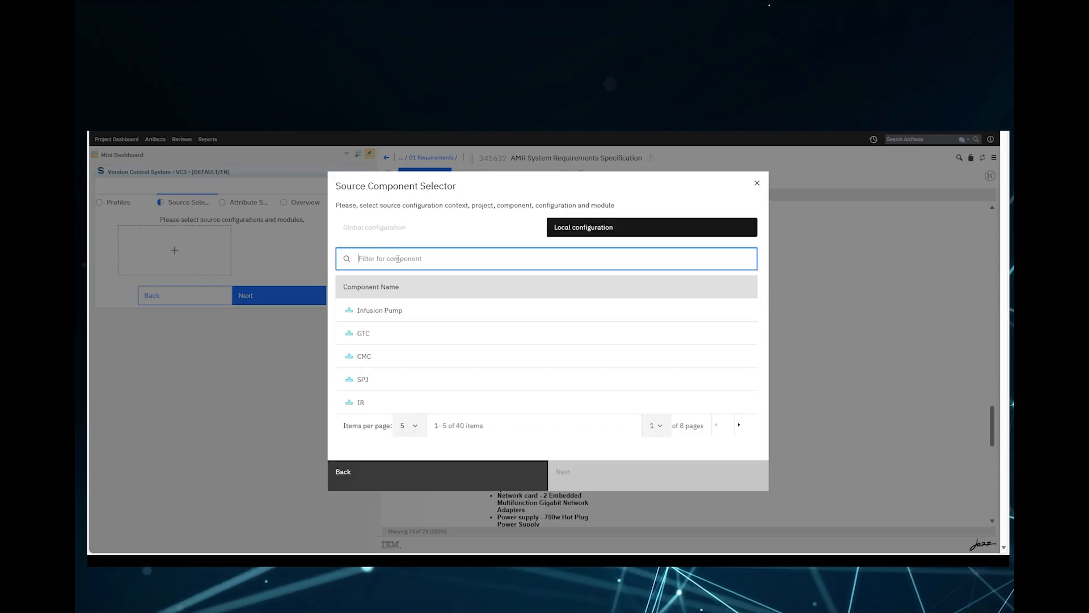
text(AMR)
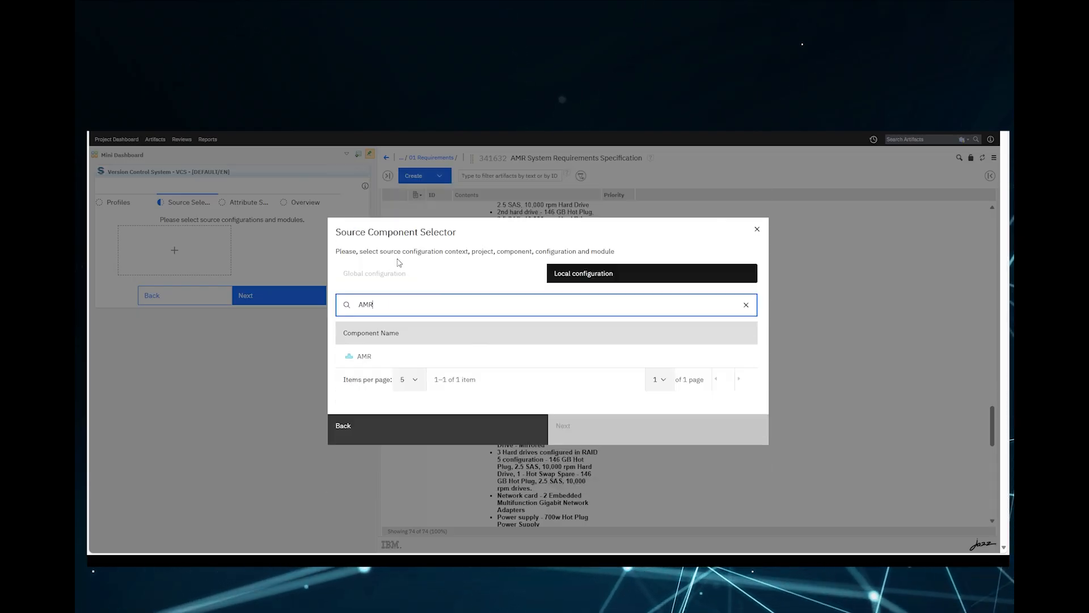
click(401, 356)
click(563, 431)
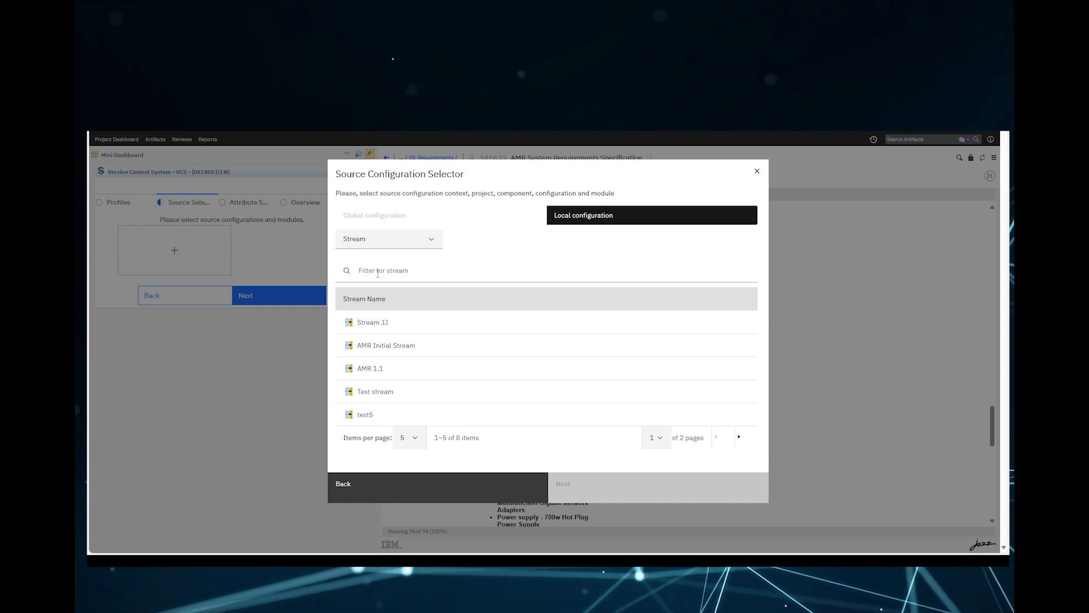
Filter the source streams for AMR 1.2 and choose that stream as the source configuration.
click(379, 268)
text(AMR)
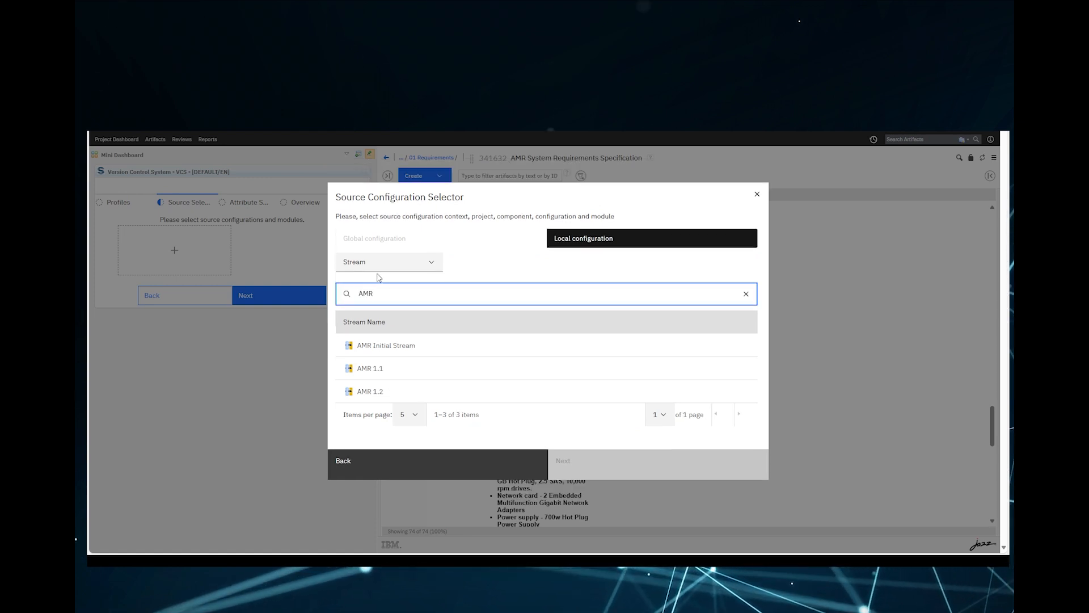
text( 1.2)
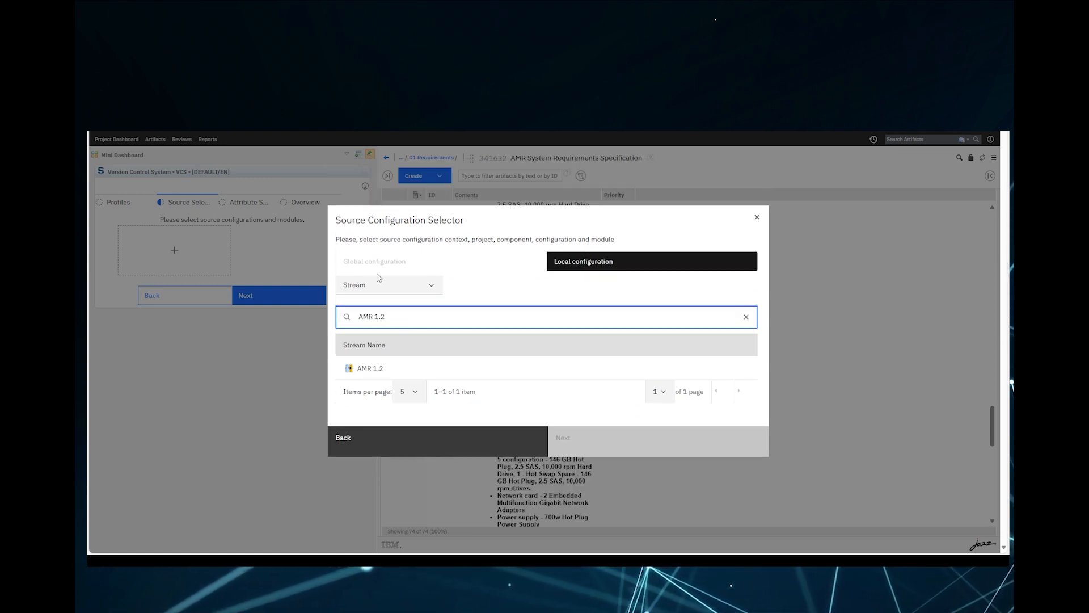
click(397, 369)
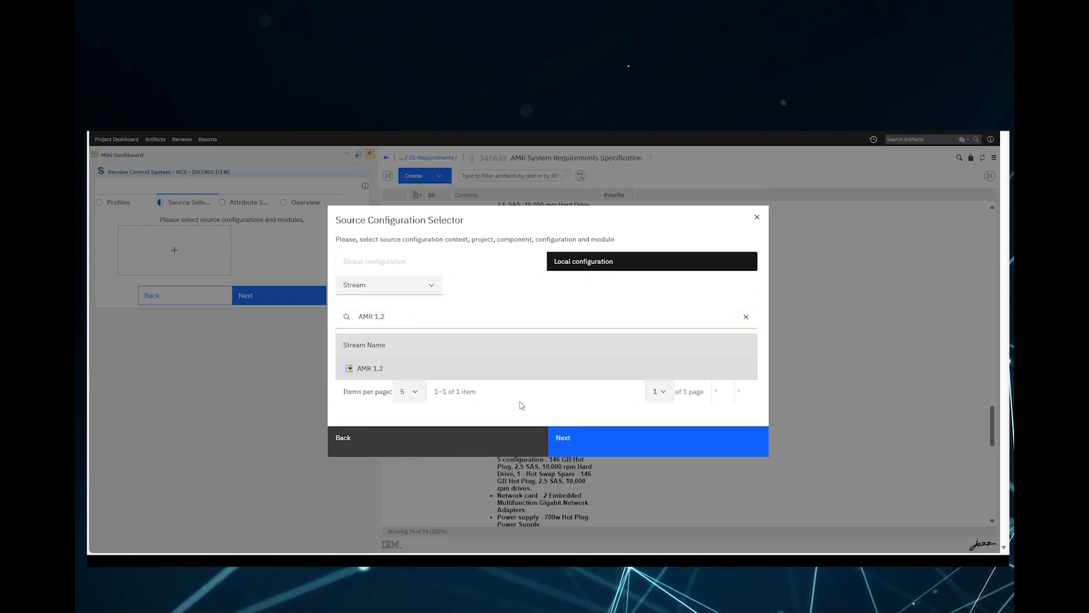
click(604, 447)
Filter the modules for "AMR S" and finish the source with the AMR System Requirements Specification module.
click(414, 258)
text(A)
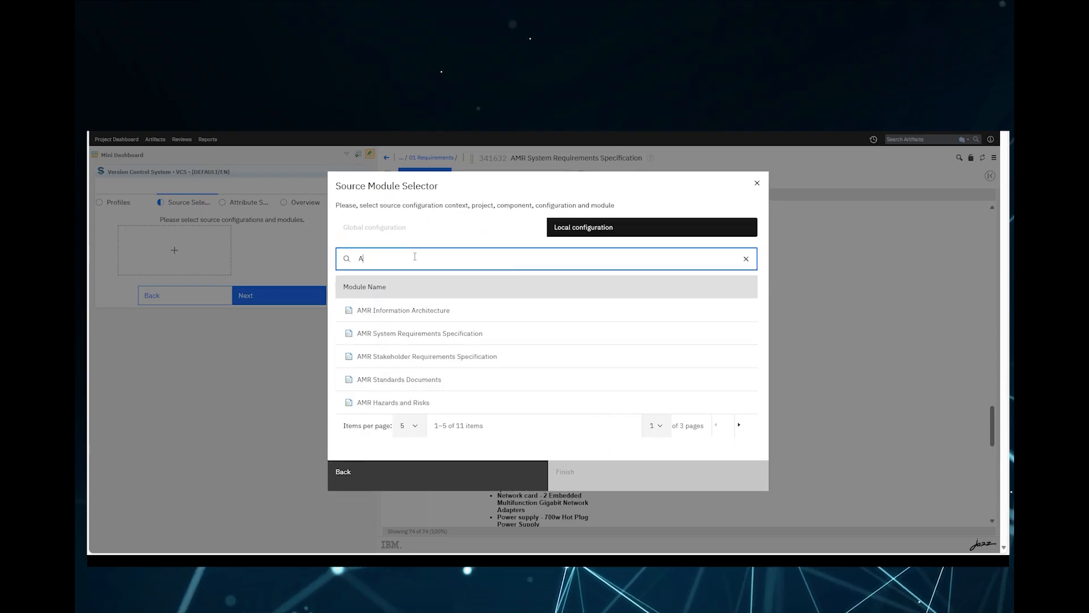
text(MR S)
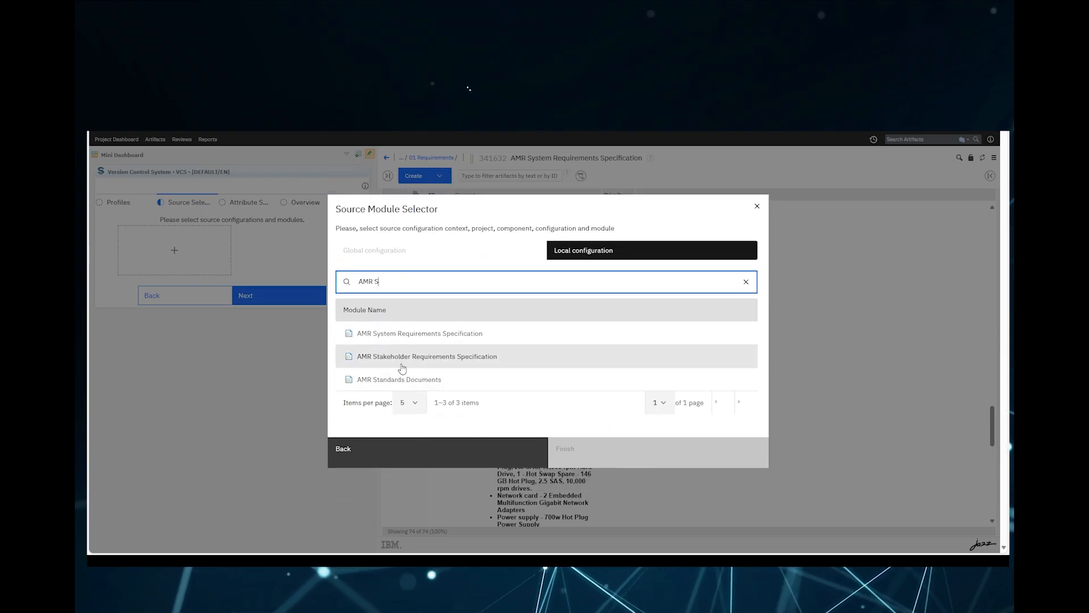
click(400, 334)
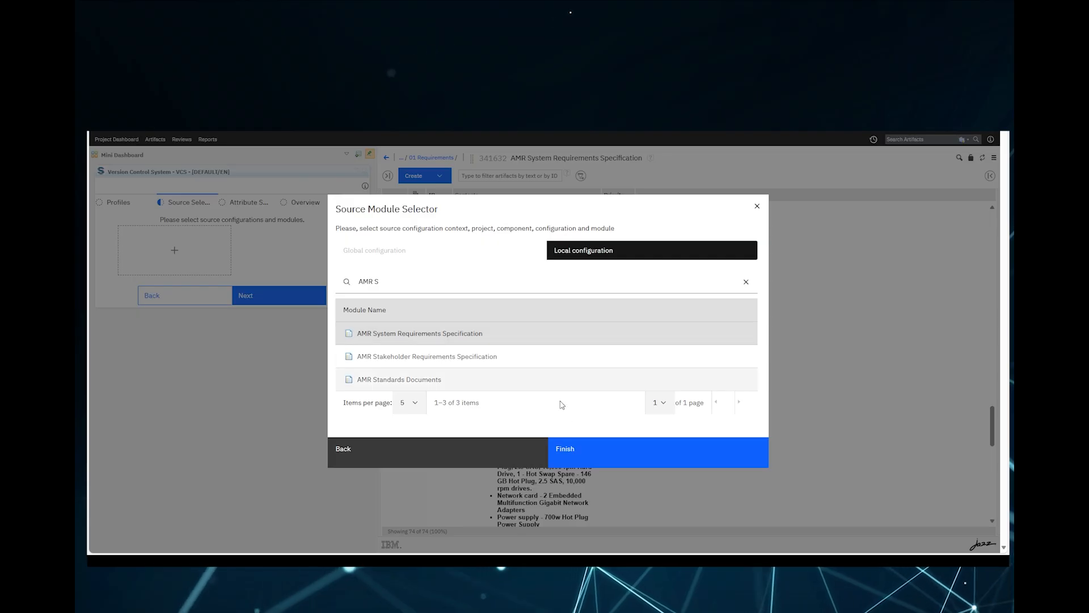
click(564, 449)
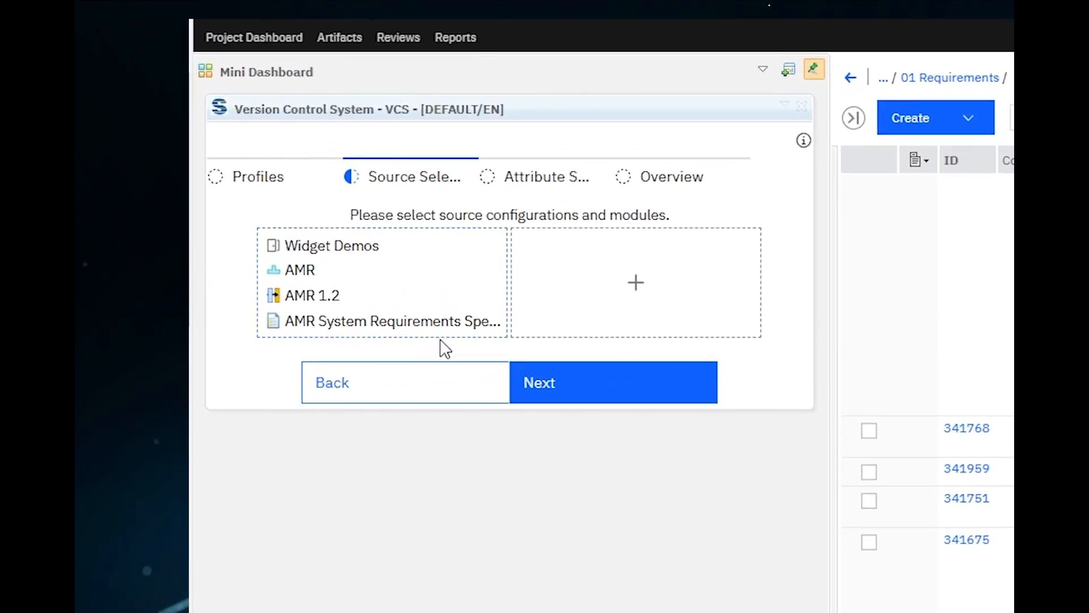
Proceed to attribute selection and include the Primary Text and Priority attributes in the comparison.
click(583, 388)
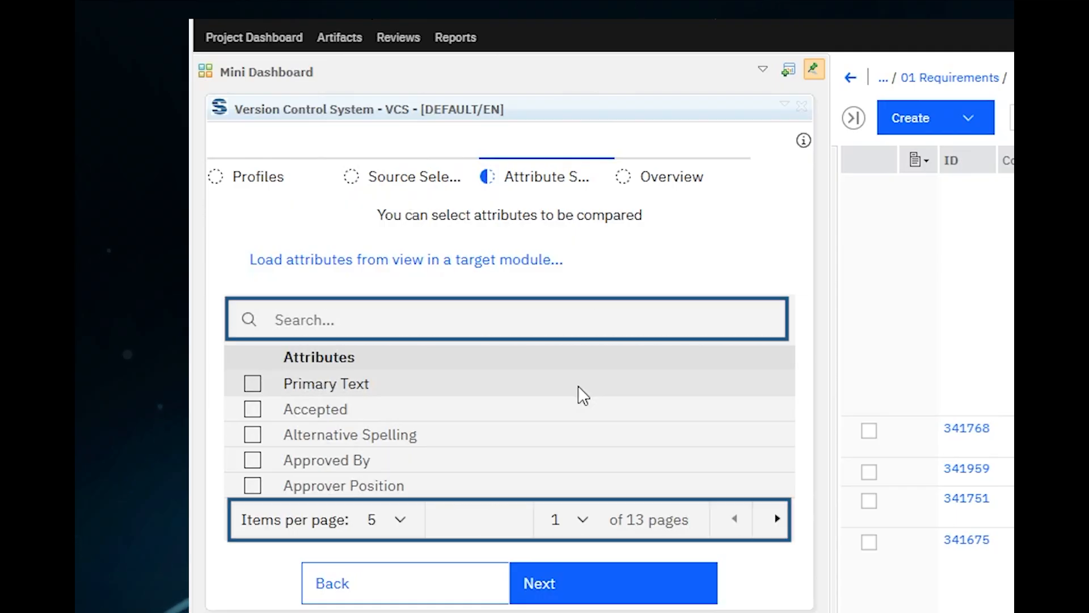
click(263, 388)
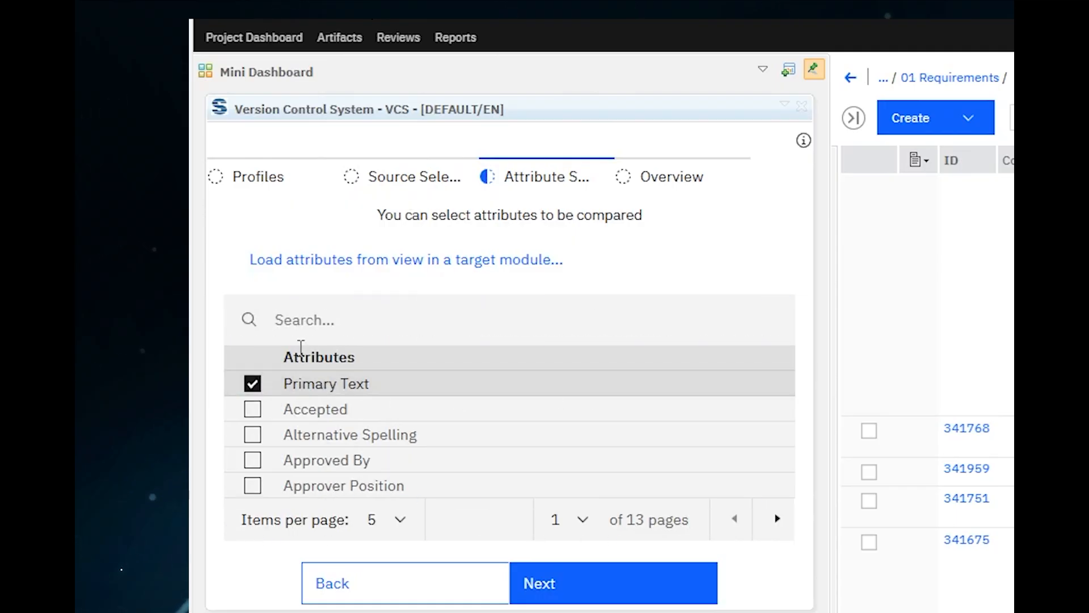
click(321, 328)
text(Priori)
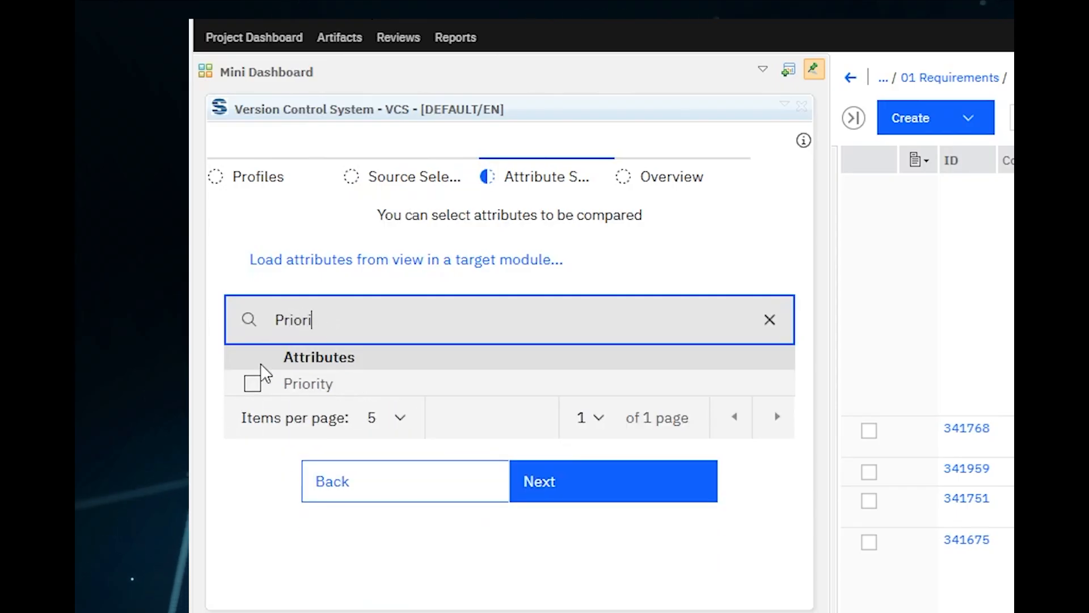
click(253, 383)
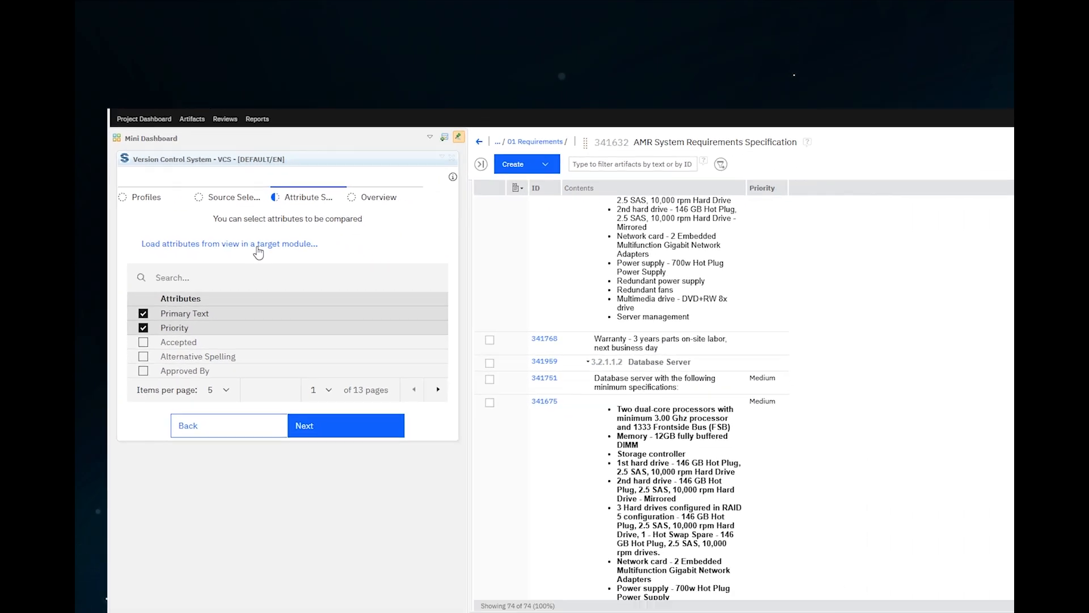
Browse all pages of target module views available for loading attributes, and close the selector without choosing one.
click(345, 255)
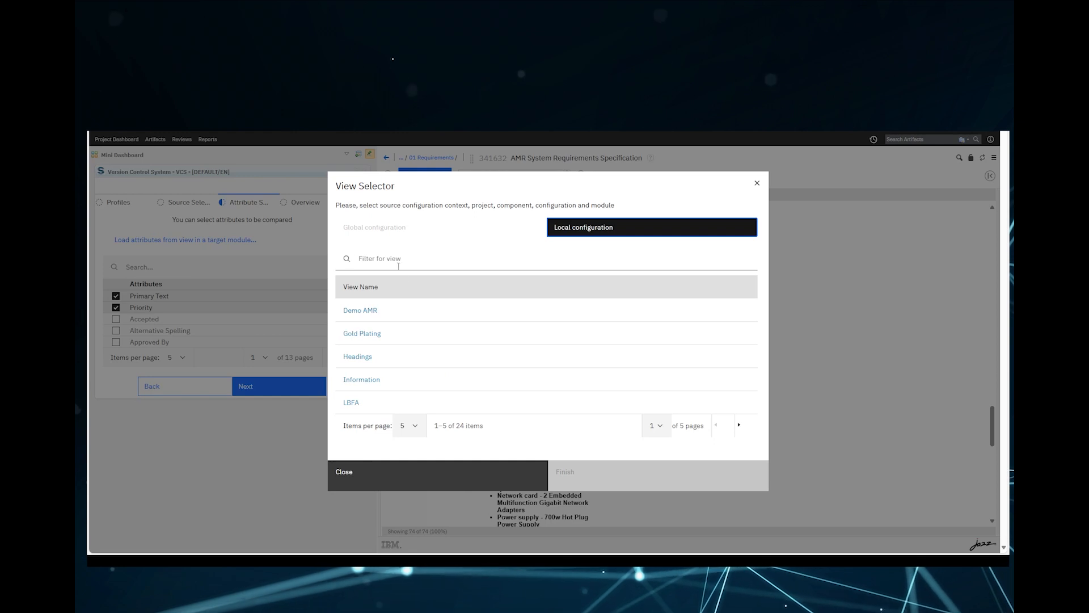
click(739, 427)
click(739, 428)
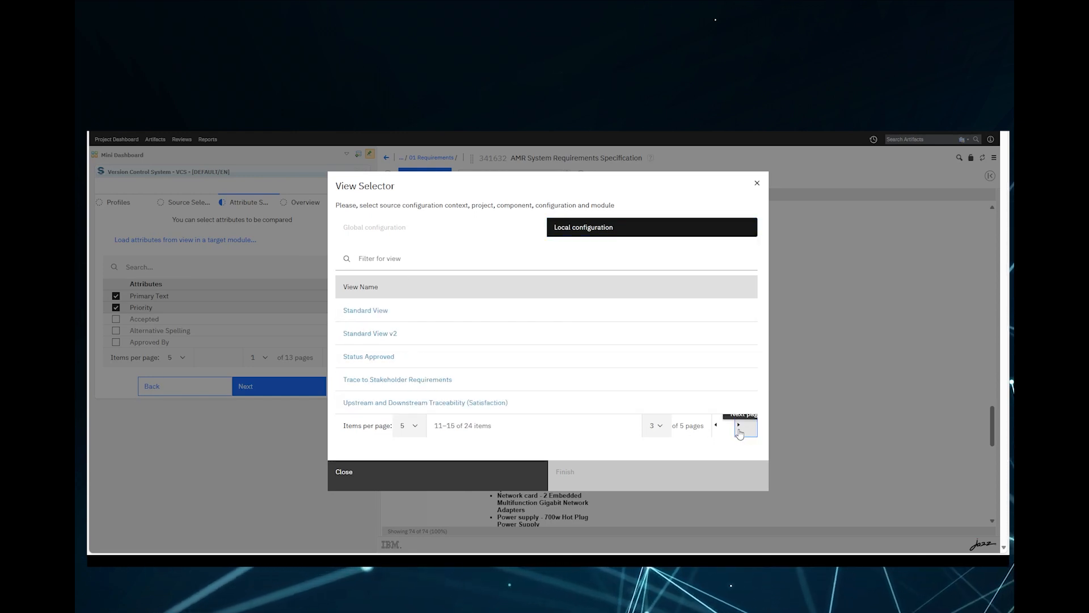
click(738, 429)
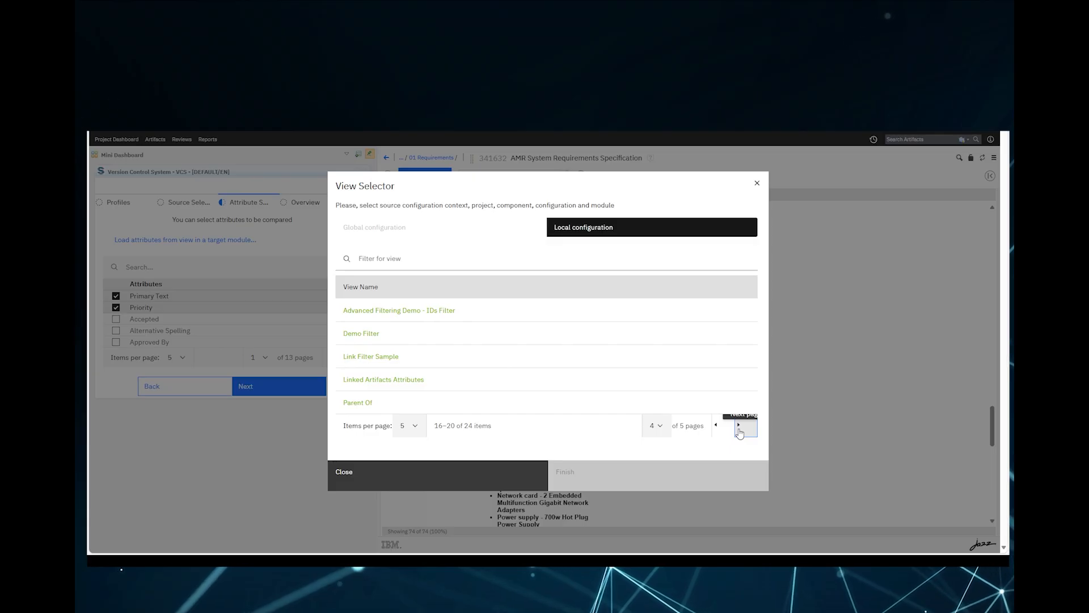
click(739, 428)
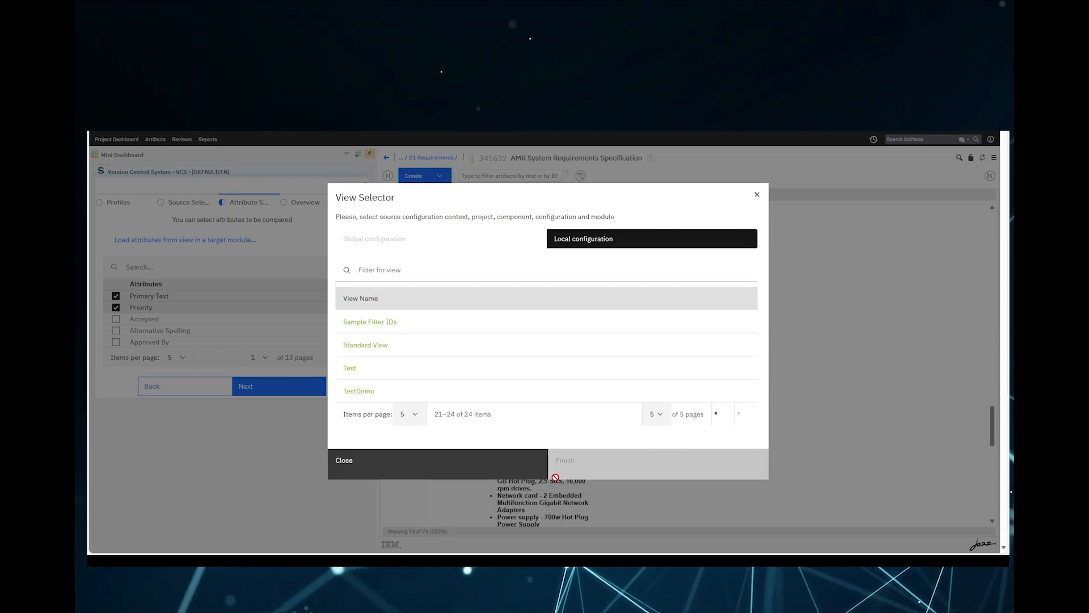
click(479, 471)
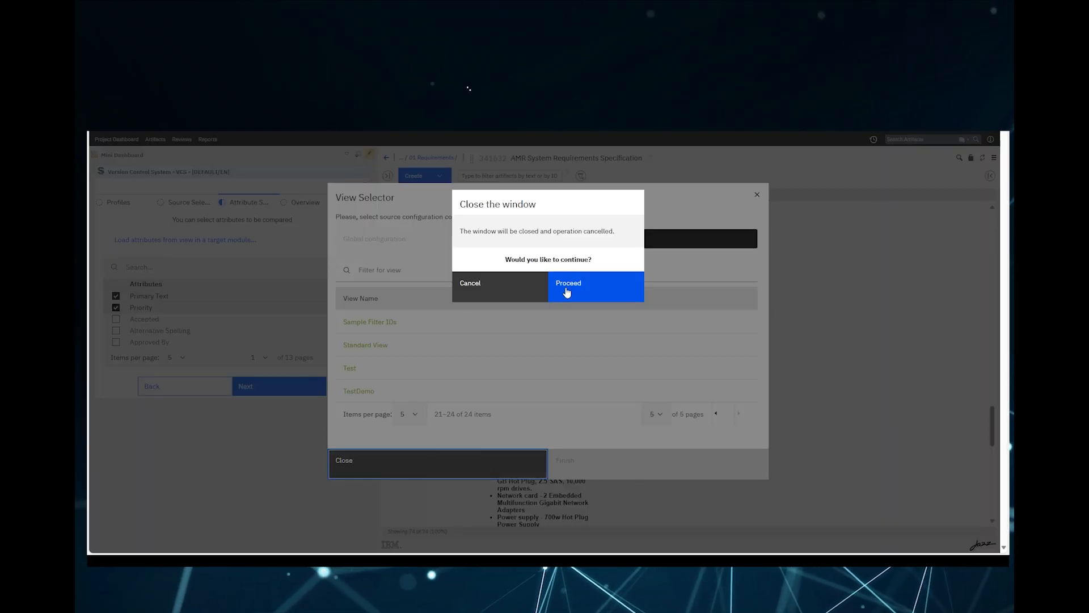
click(561, 297)
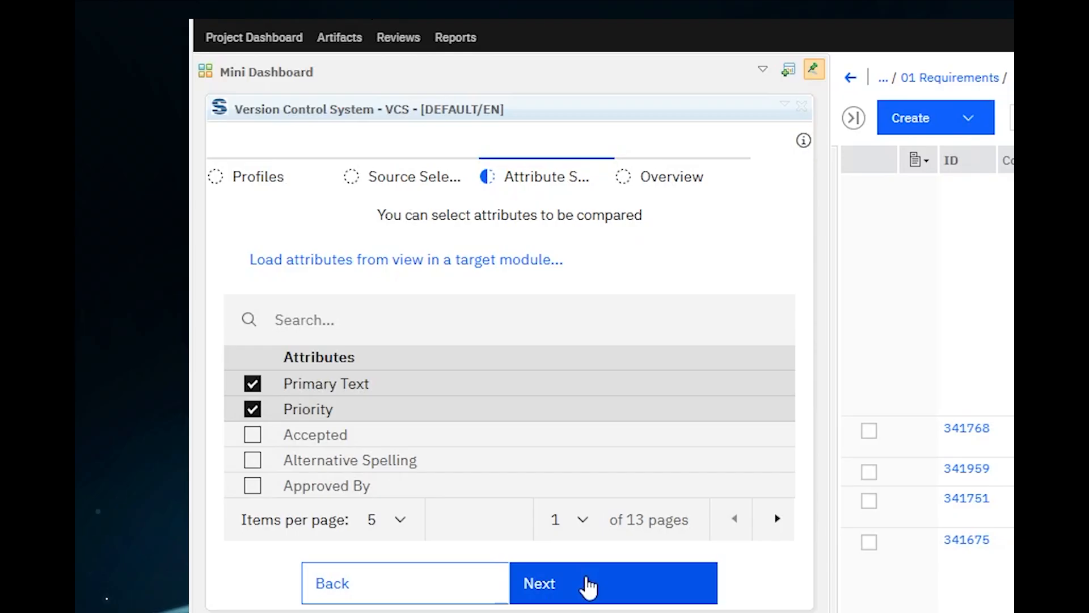
Proceed to the overview and review the selected sources and attributes.
click(592, 591)
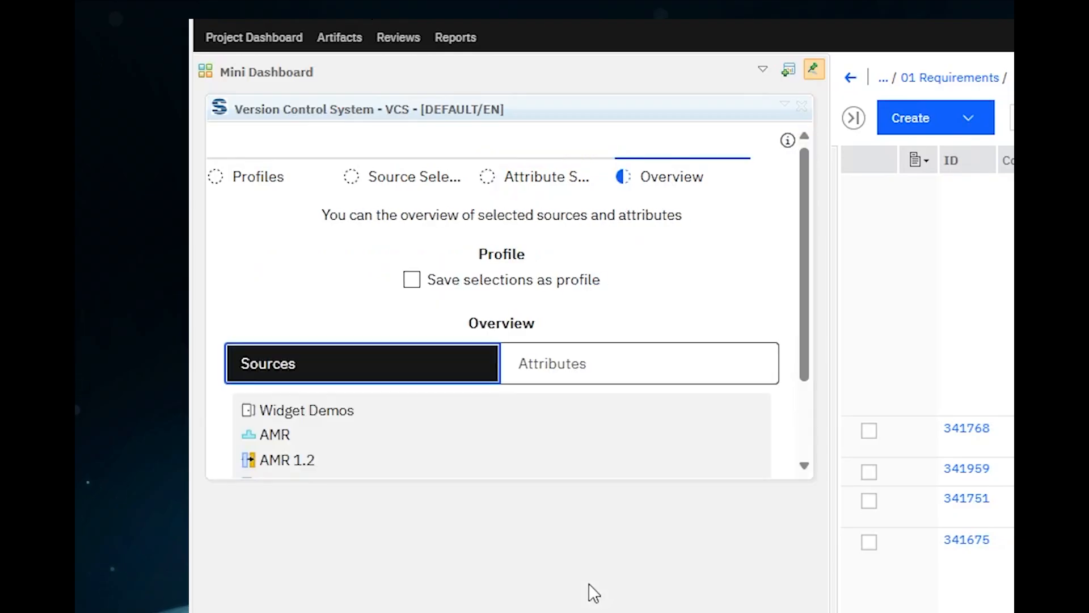
scroll(554, 433, down, 2)
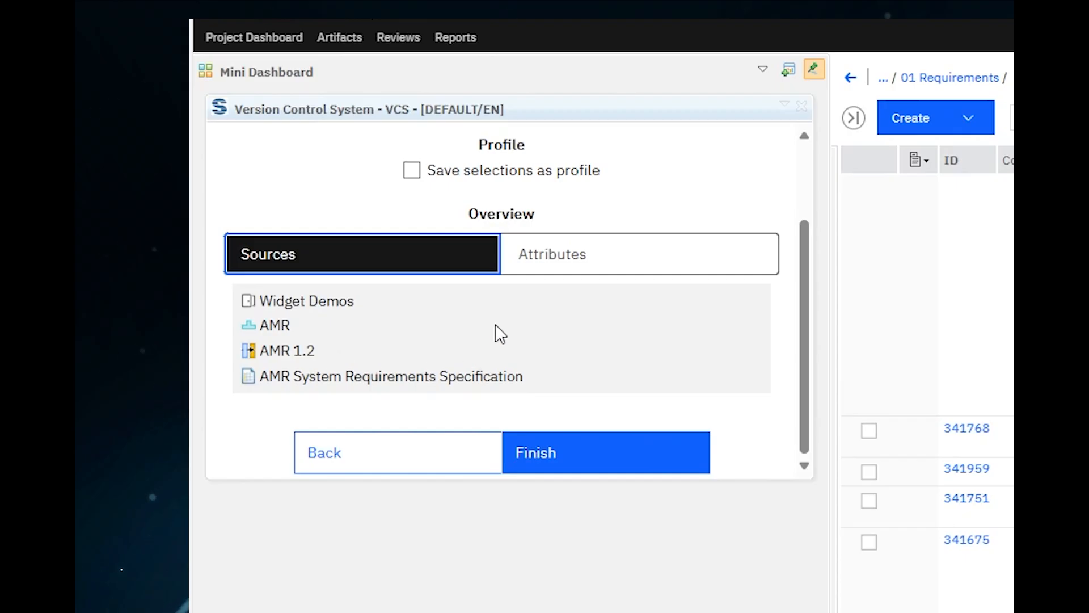
click(561, 263)
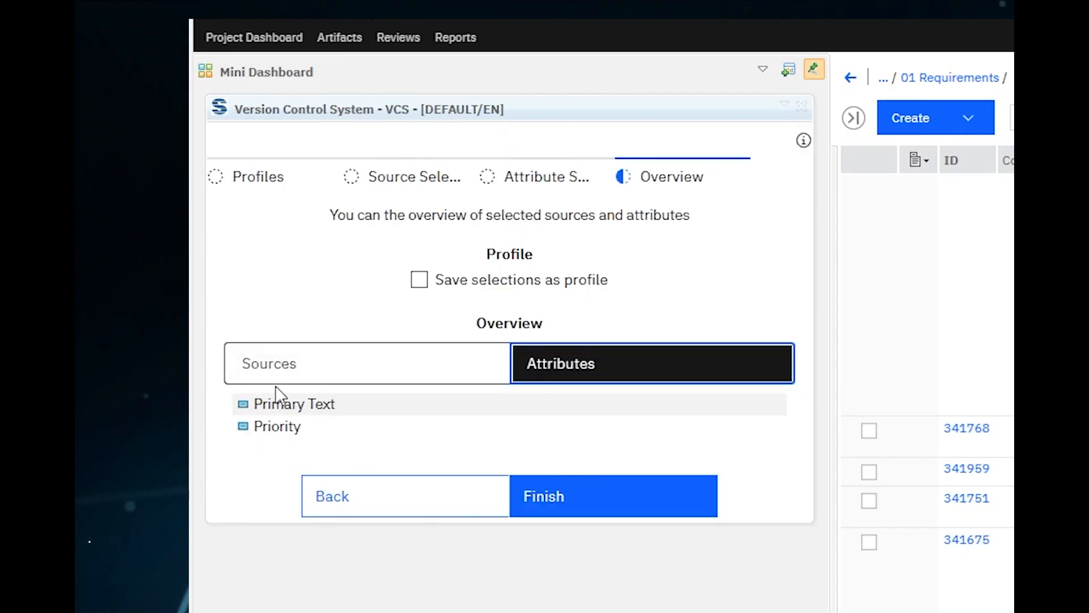
Save the selections as a profile named VCS Demo with personal visibility, and finish the setup to run the comparison.
click(420, 282)
click(370, 332)
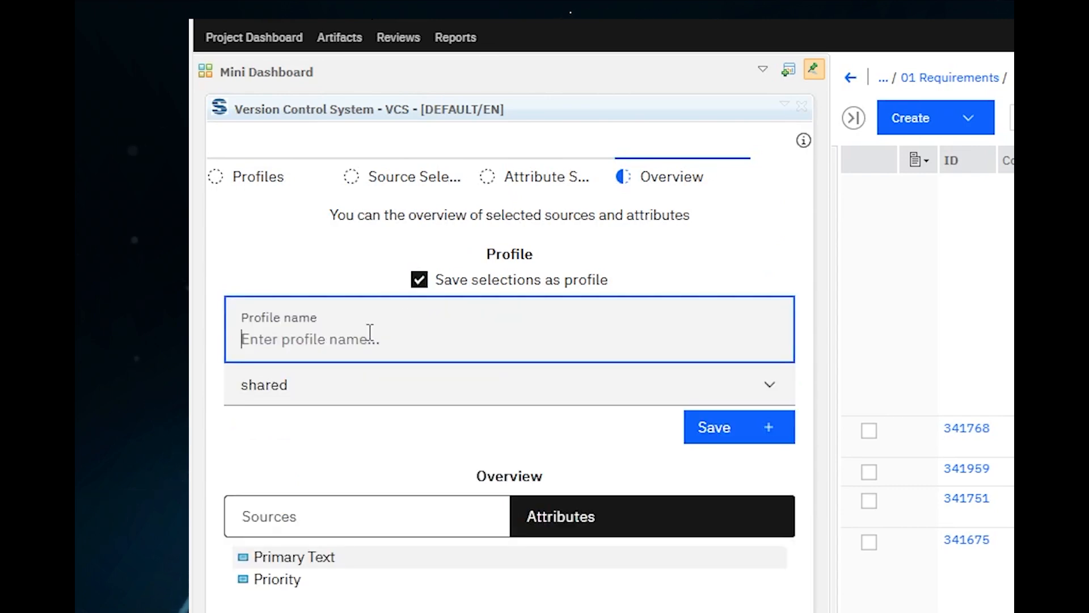
text(VCS)
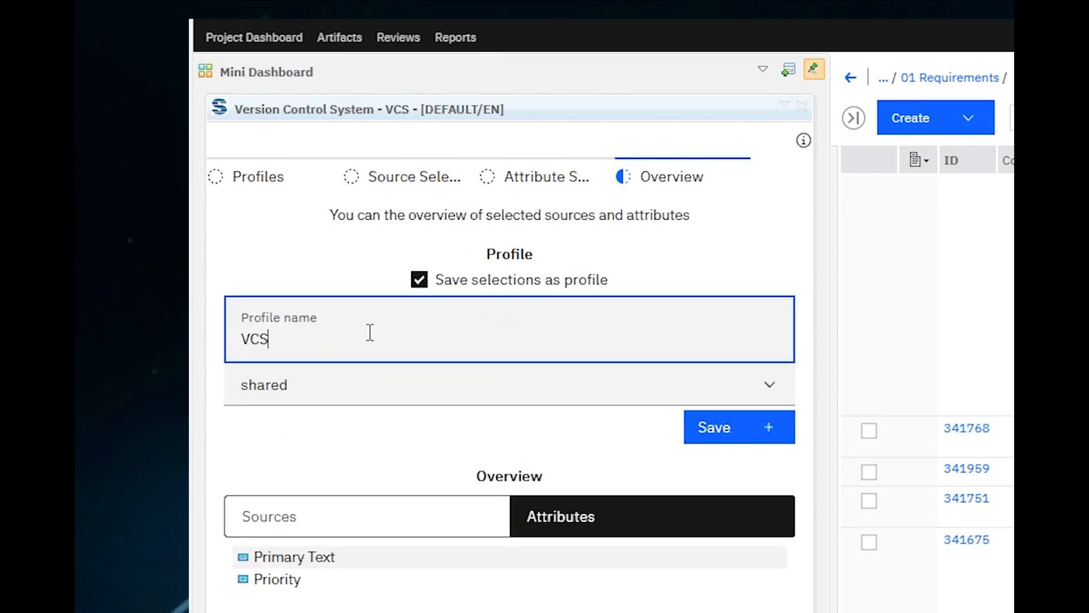
text( Demo)
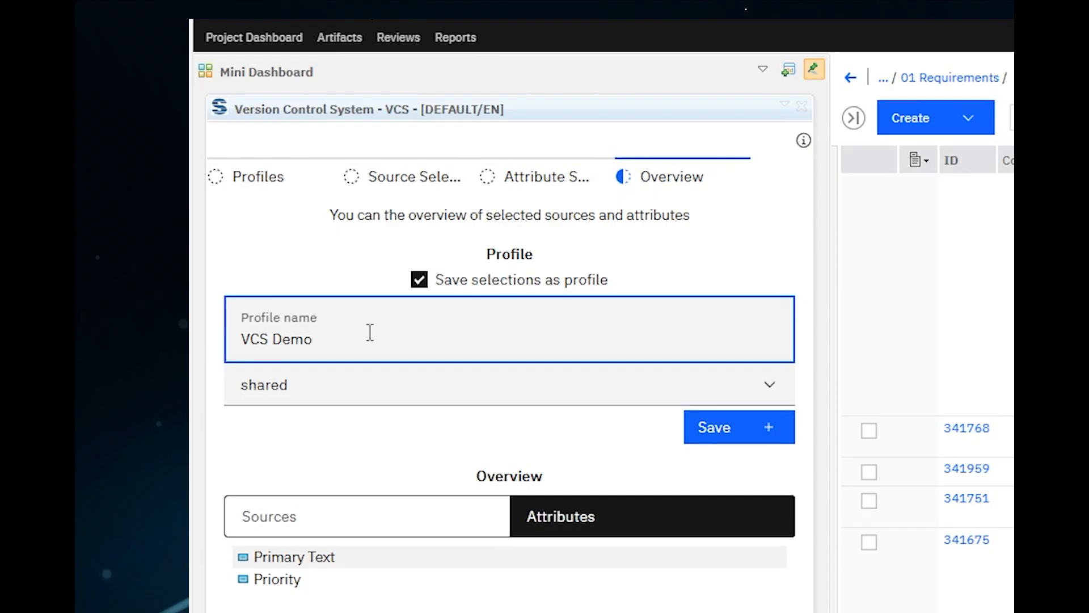
click(362, 396)
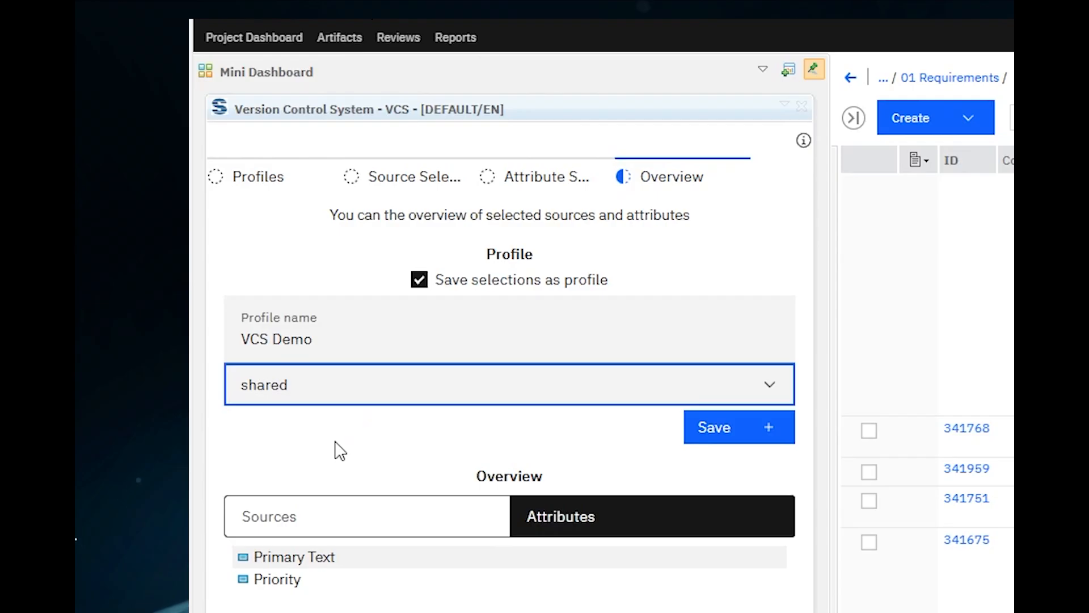
key(Up)
key(Tab)
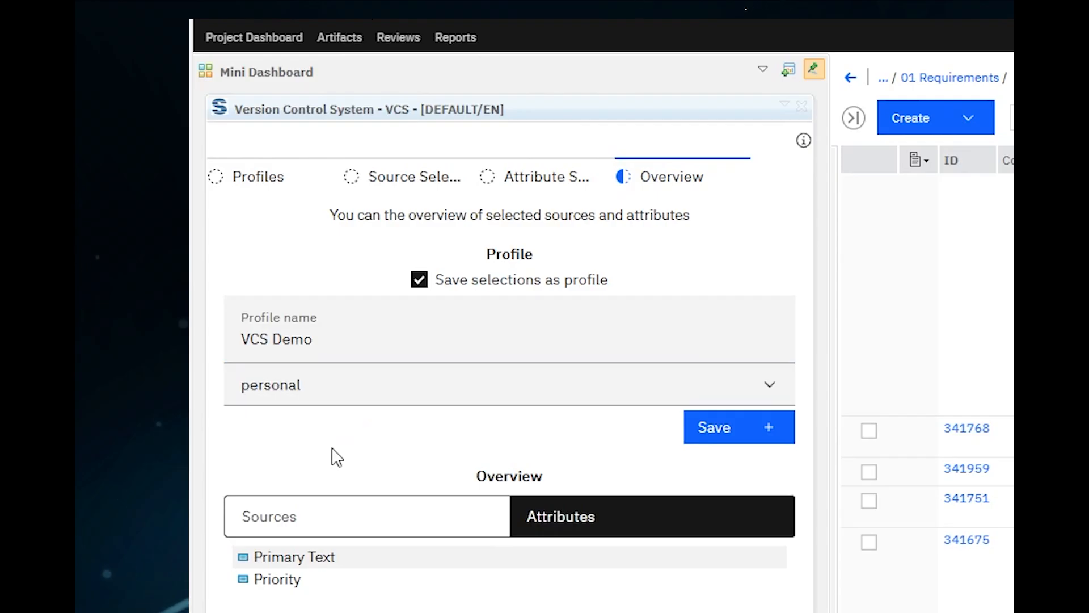
click(706, 442)
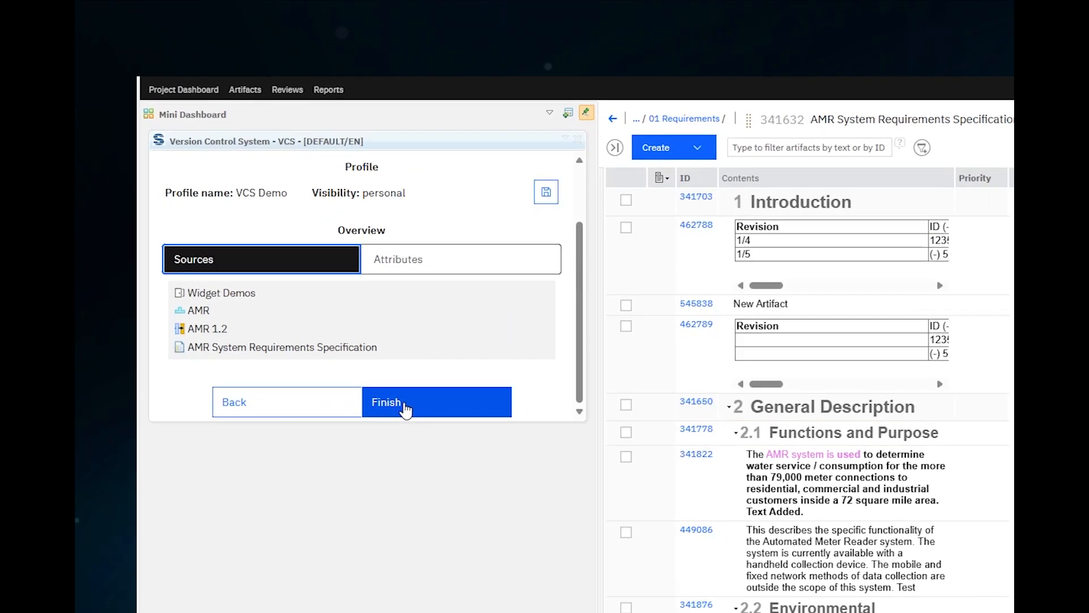
click(405, 408)
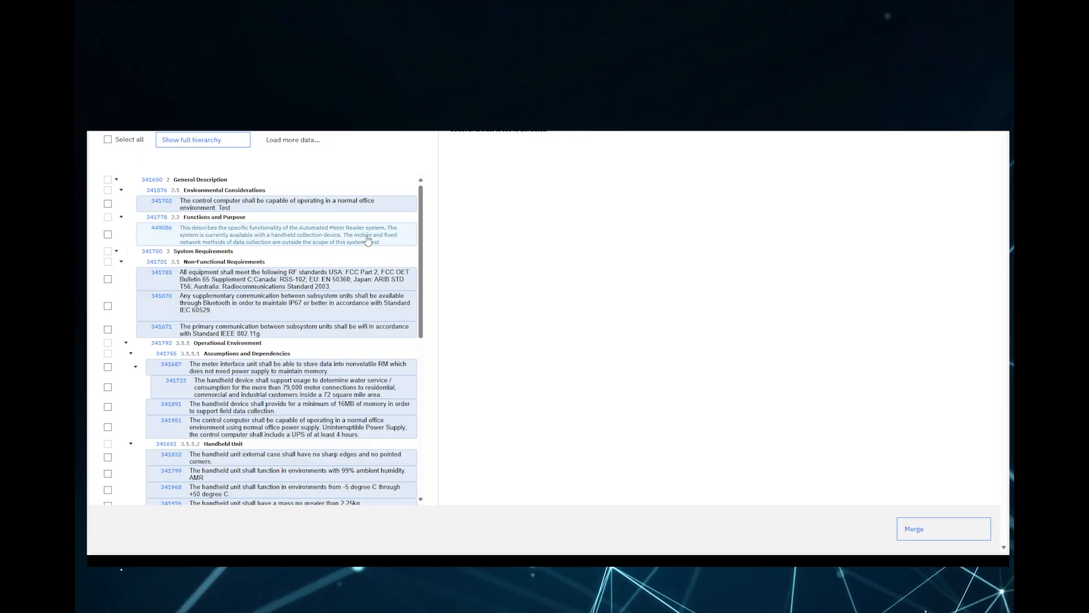
Inspect the Primary Text differences of artifacts 341702 and 449086 against AMR 1.2.
click(314, 208)
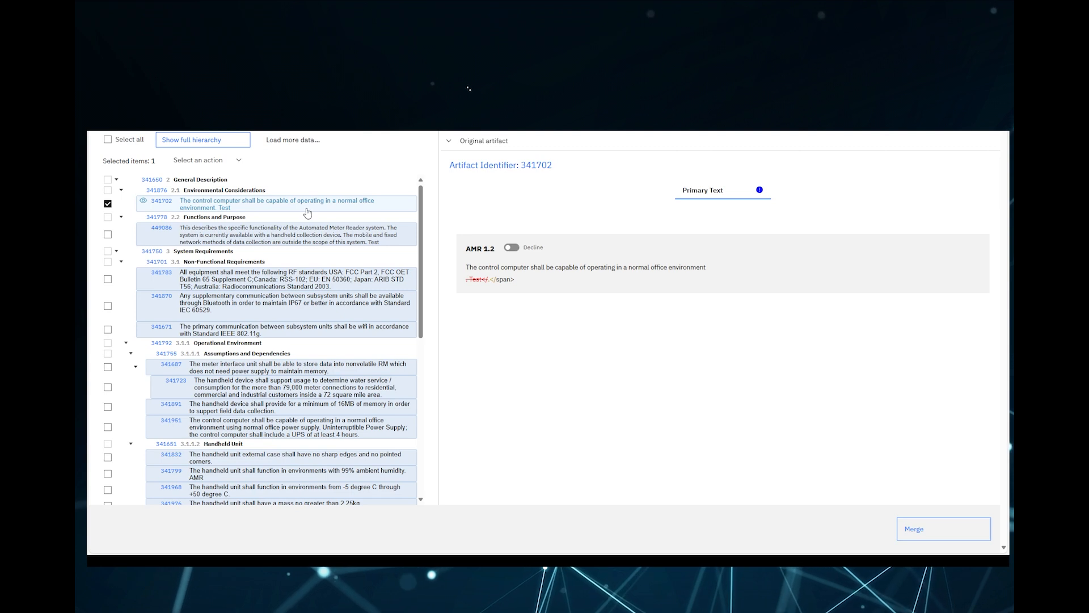
click(300, 236)
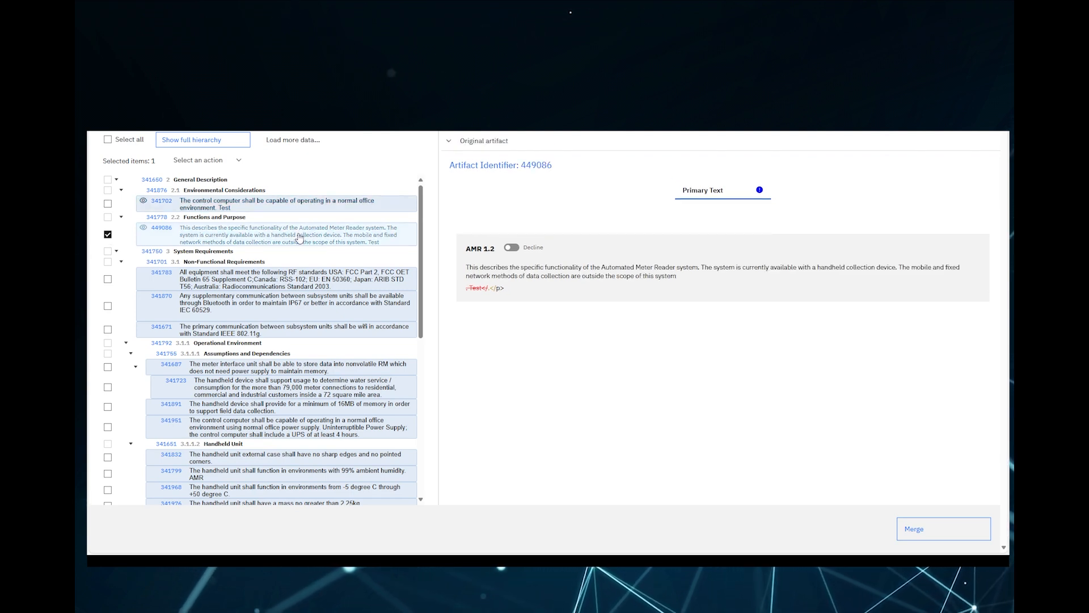
Accept the AMR 1.2 Priority changes for artifacts 341783, 341870 and 341687 individually, leaving no artifact selected.
click(290, 280)
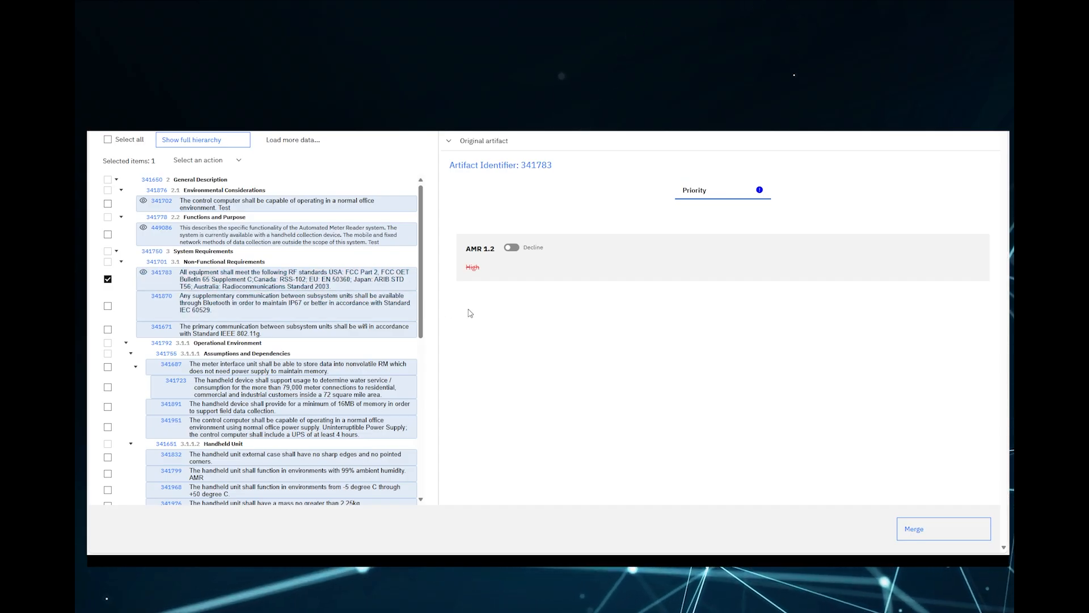
click(514, 250)
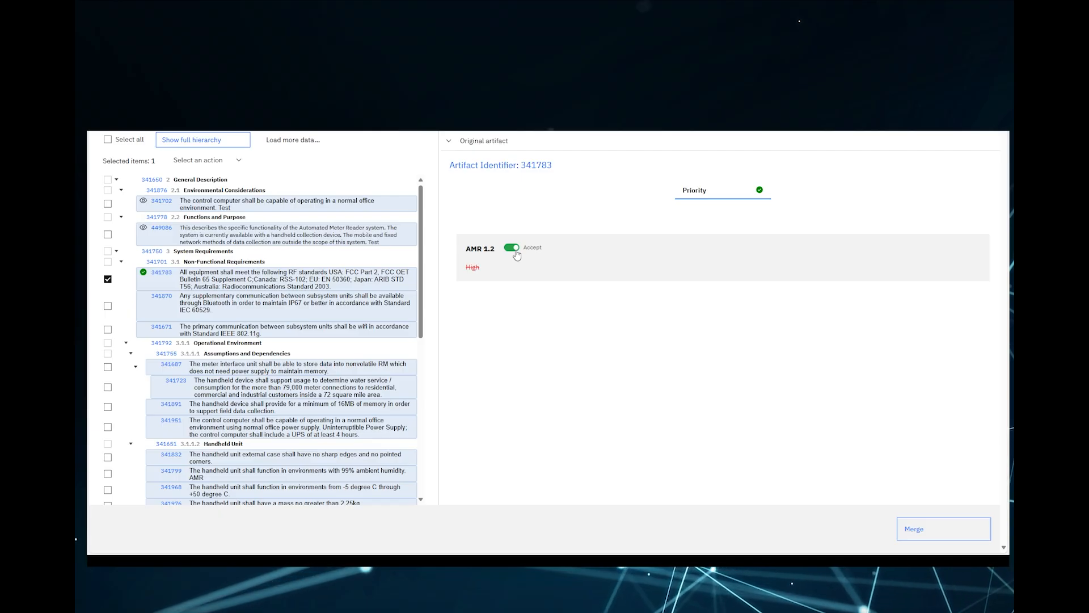
click(514, 250)
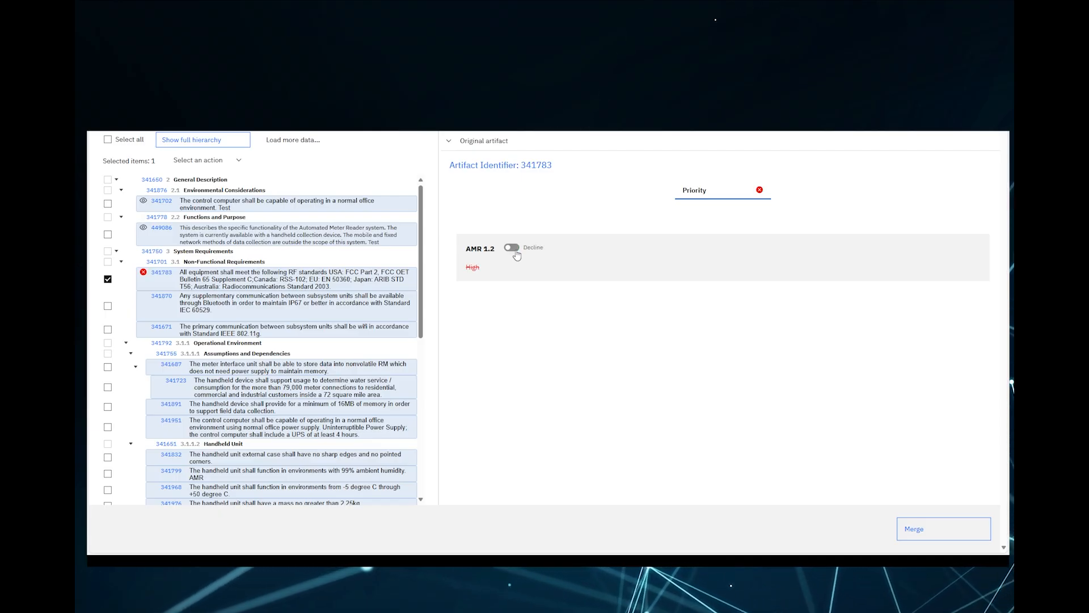
click(516, 253)
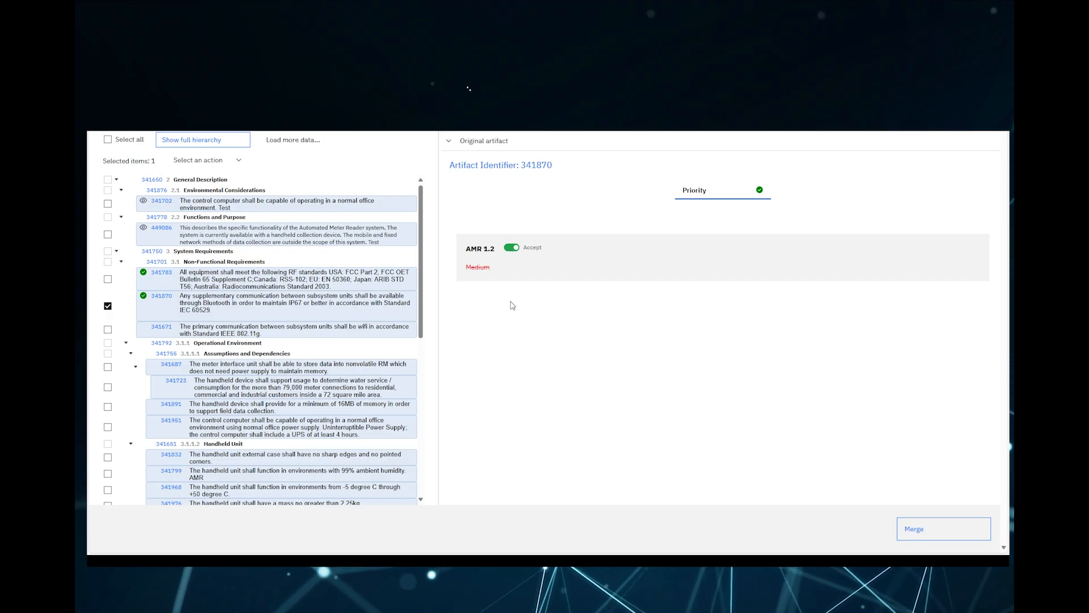
click(331, 363)
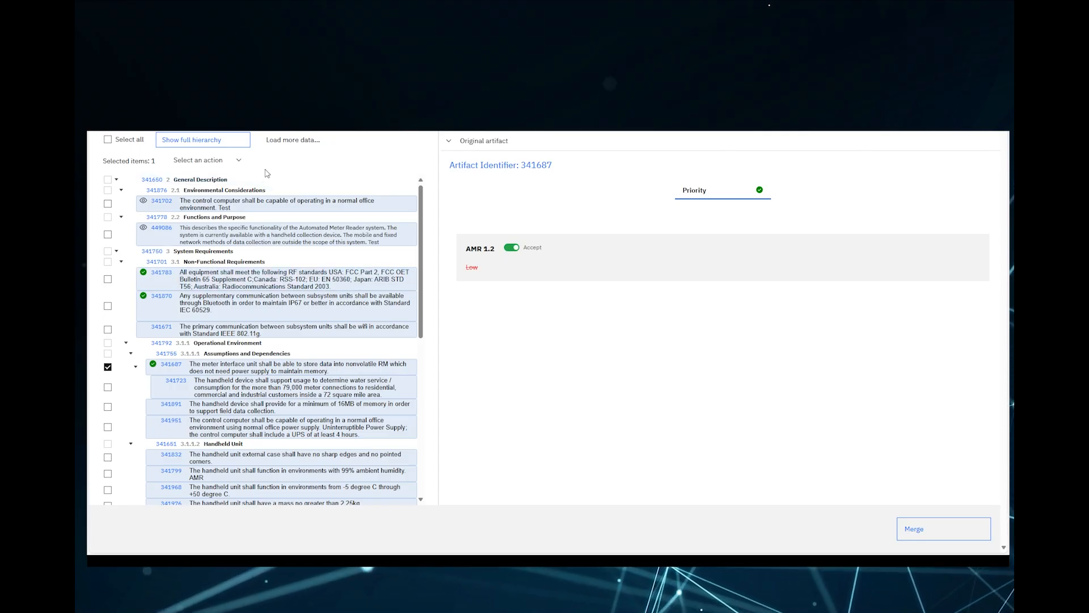
click(108, 367)
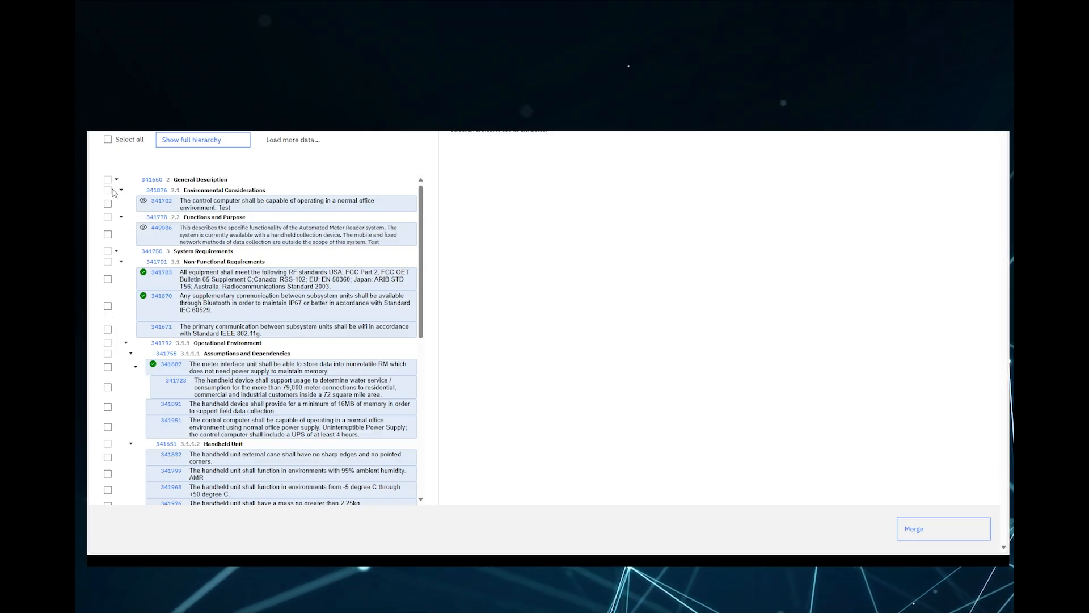
Apply an Auto Accept decision to all listed artifacts for the Priority attribute from the AMR 1.2 configuration.
click(107, 140)
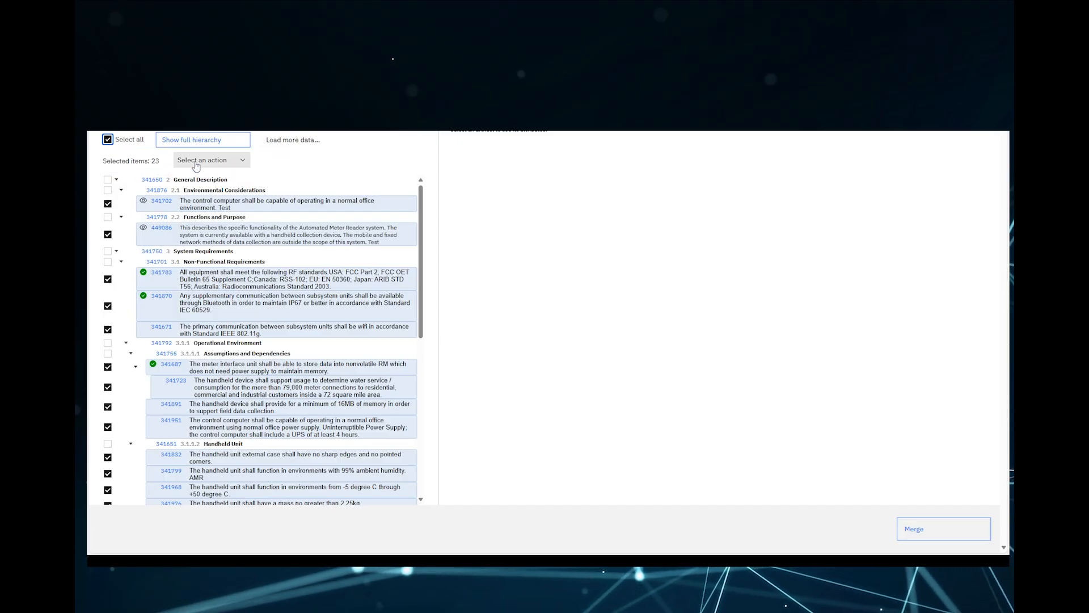
click(196, 163)
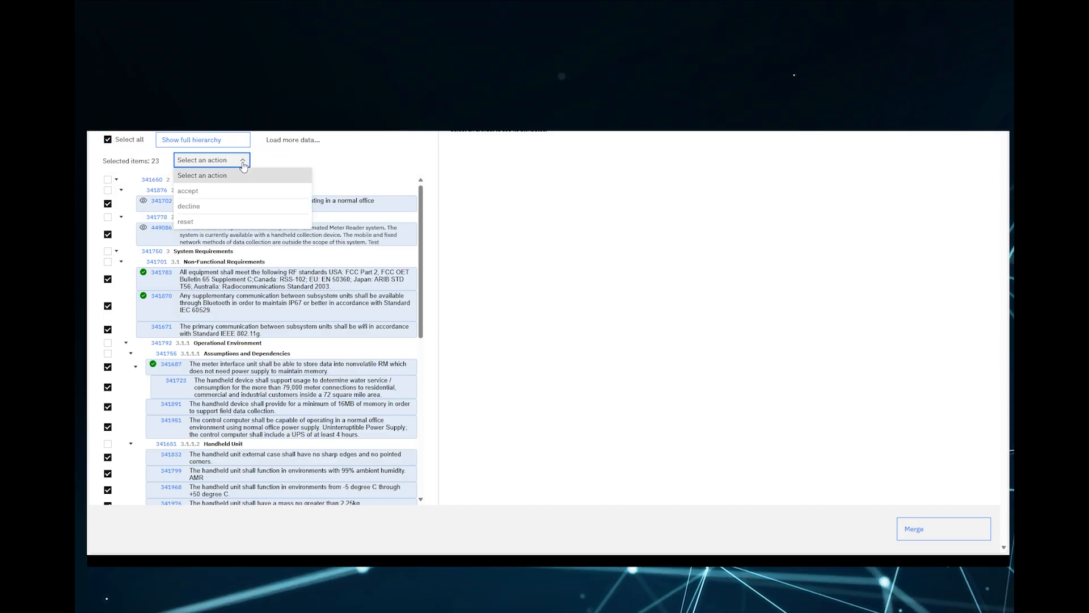
click(232, 193)
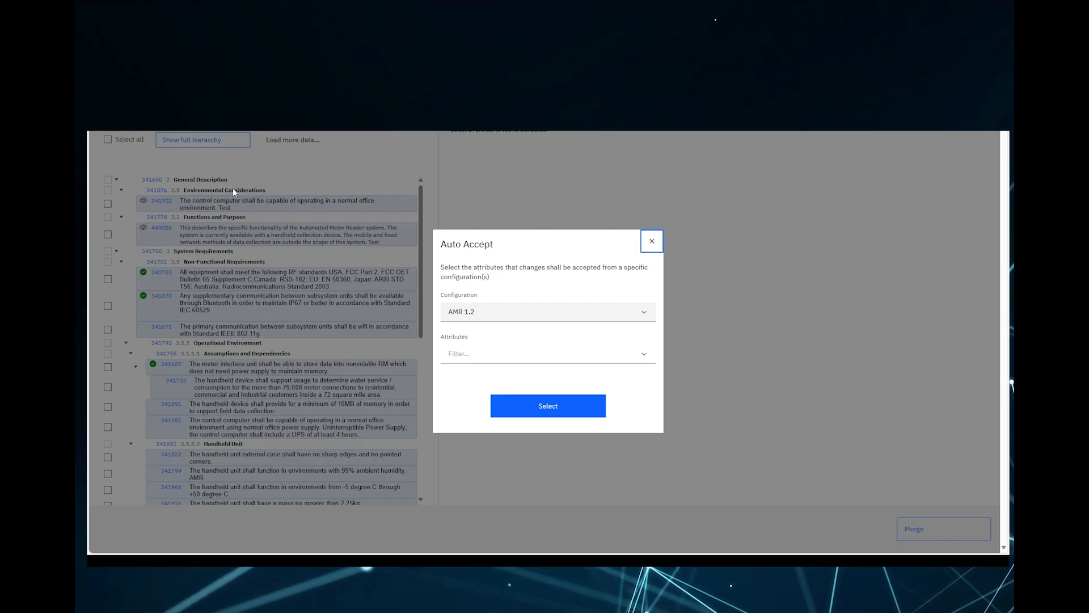
click(522, 315)
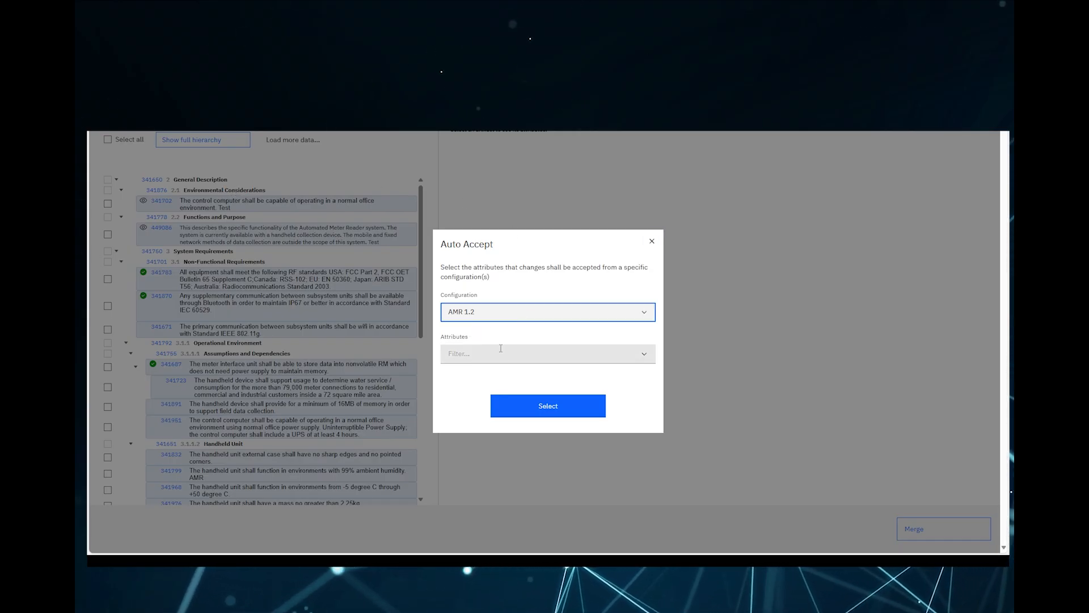
click(507, 354)
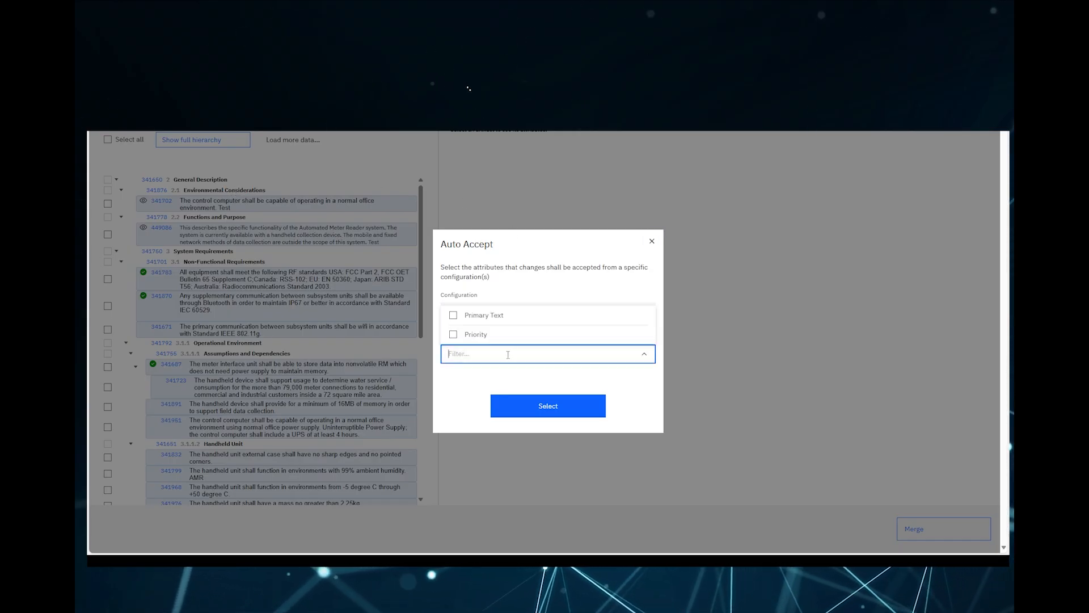
click(455, 335)
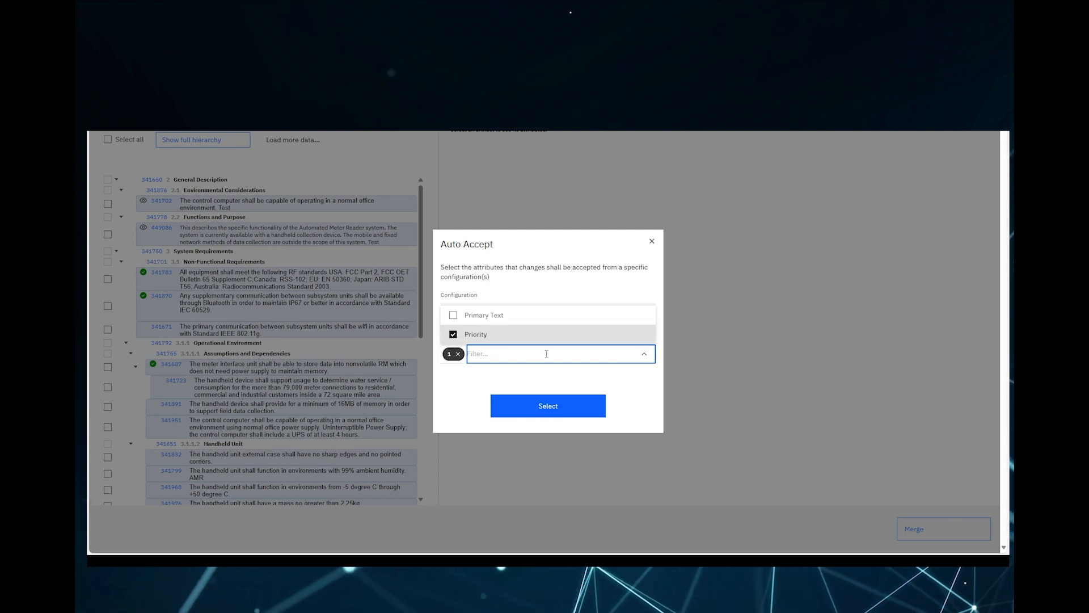
click(645, 355)
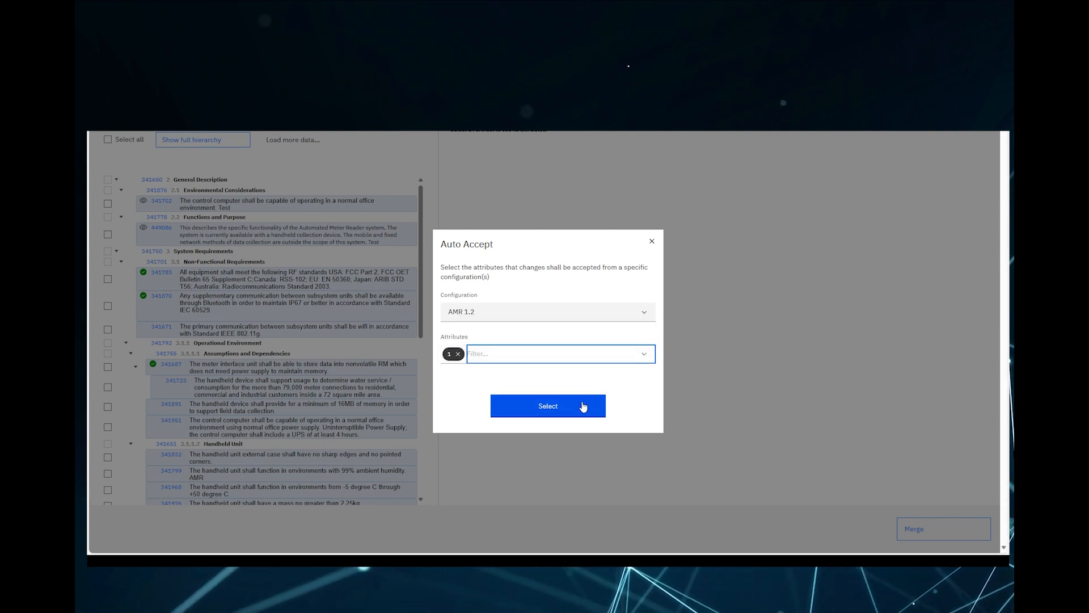
click(570, 406)
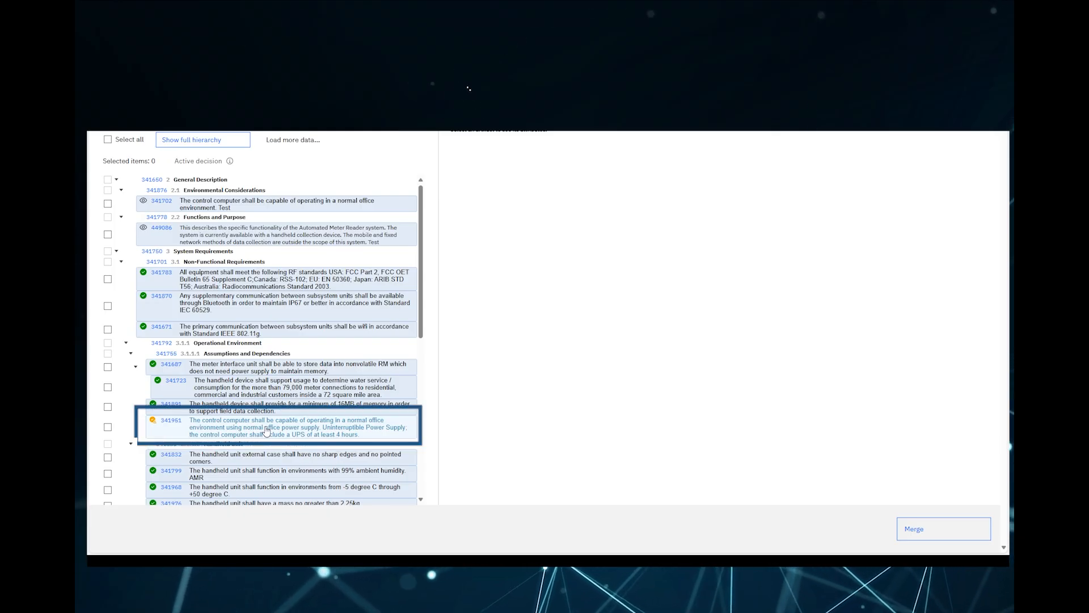
Review the Primary Text and Priority changes of artifact 341951 and check the decision status of the other artifacts.
click(266, 430)
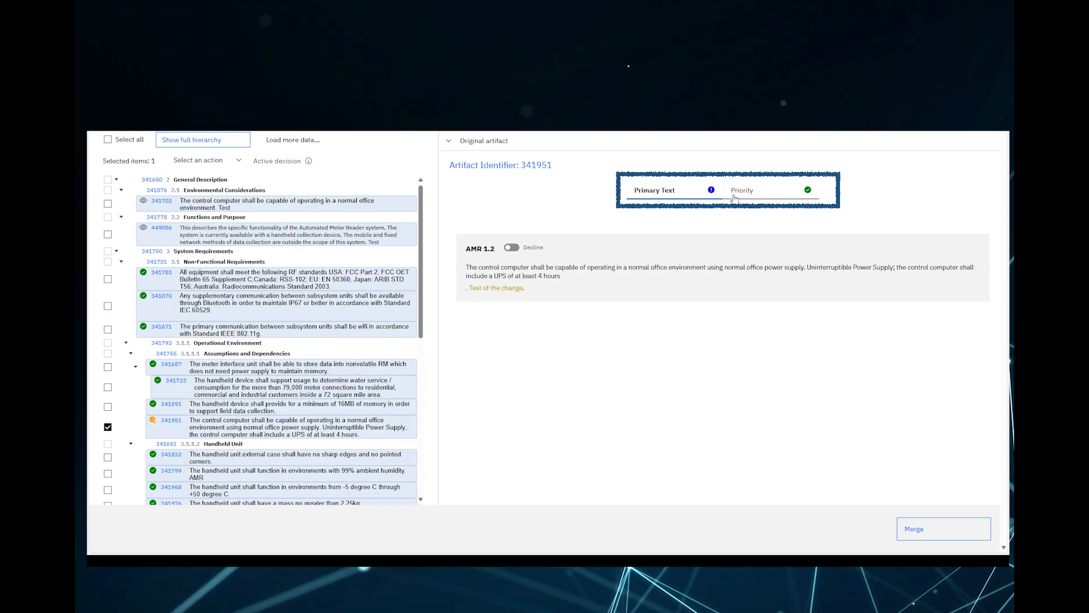
click(737, 198)
click(693, 199)
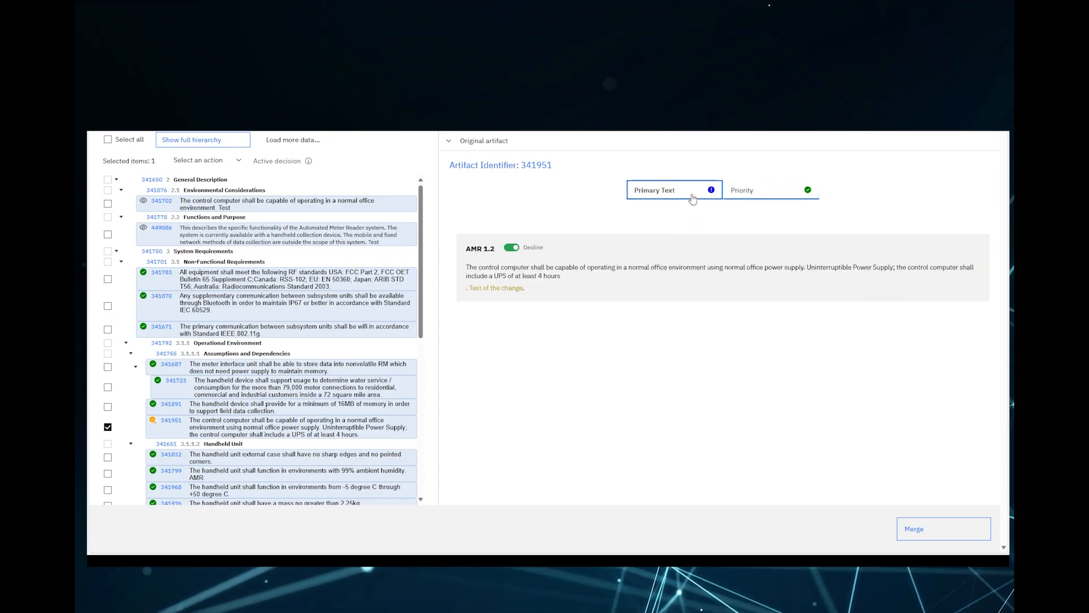
scroll(343, 262, down, 15)
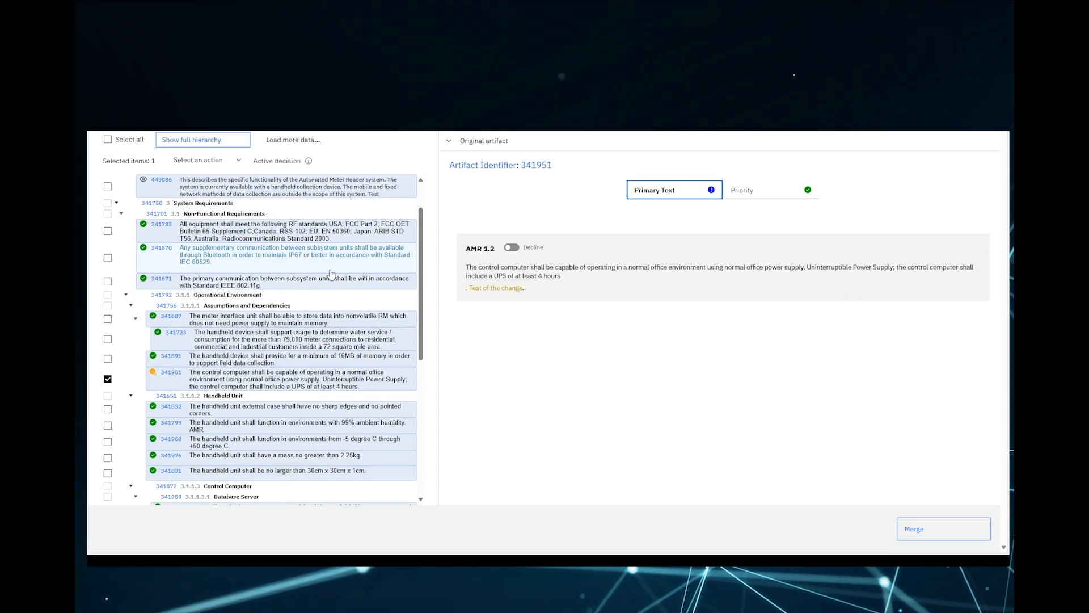
scroll(330, 274, up, 15)
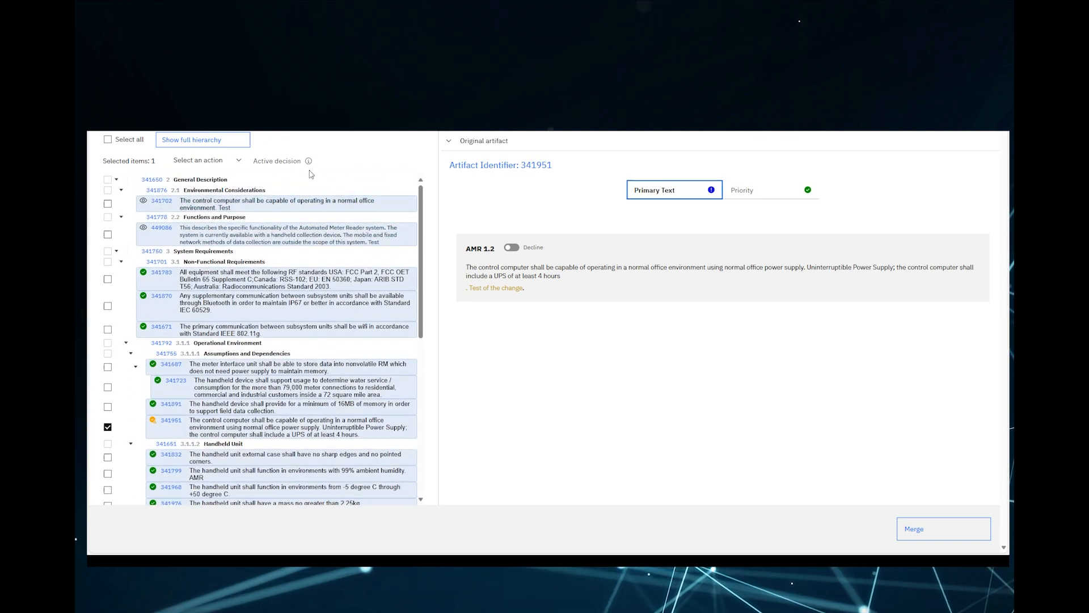
View the details of the active decision and close them without cancelling it.
click(309, 163)
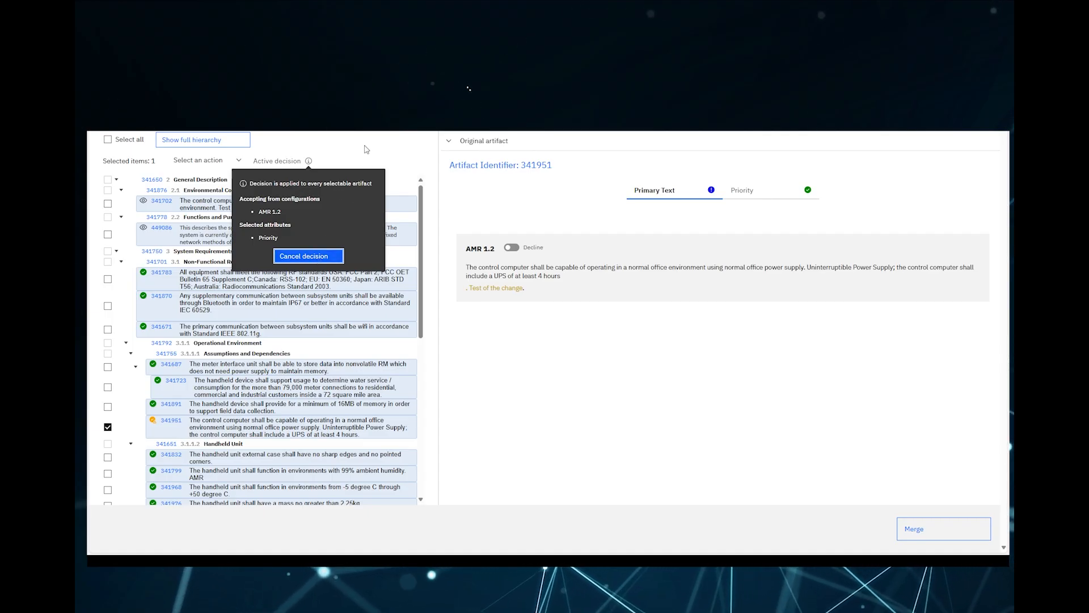
click(365, 147)
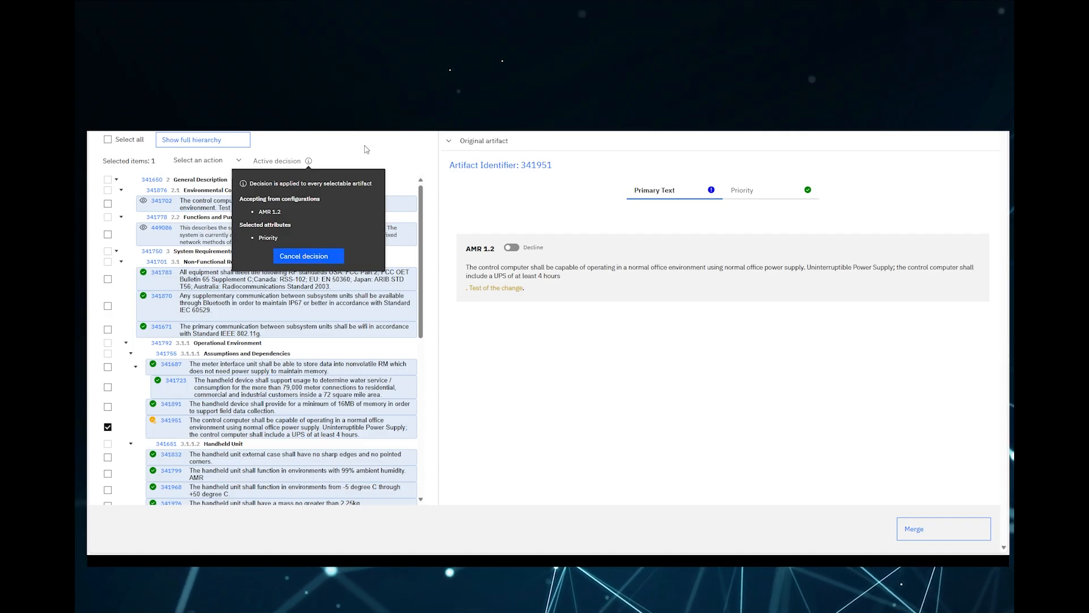
click(308, 161)
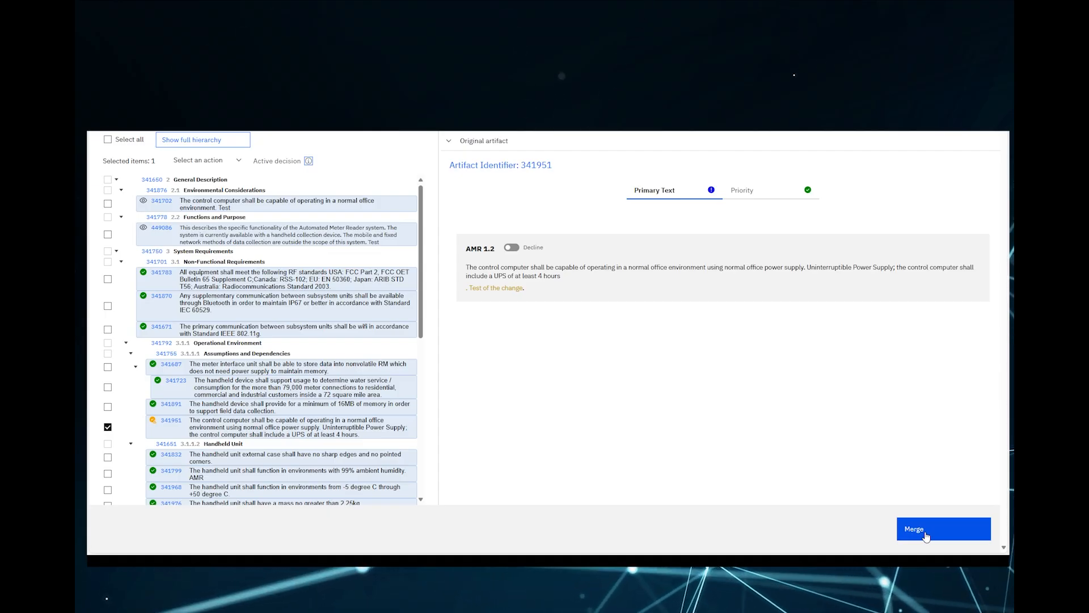
Merge the accepted changes into the AMR System Requirements Specification and acknowledge the merge results.
click(925, 535)
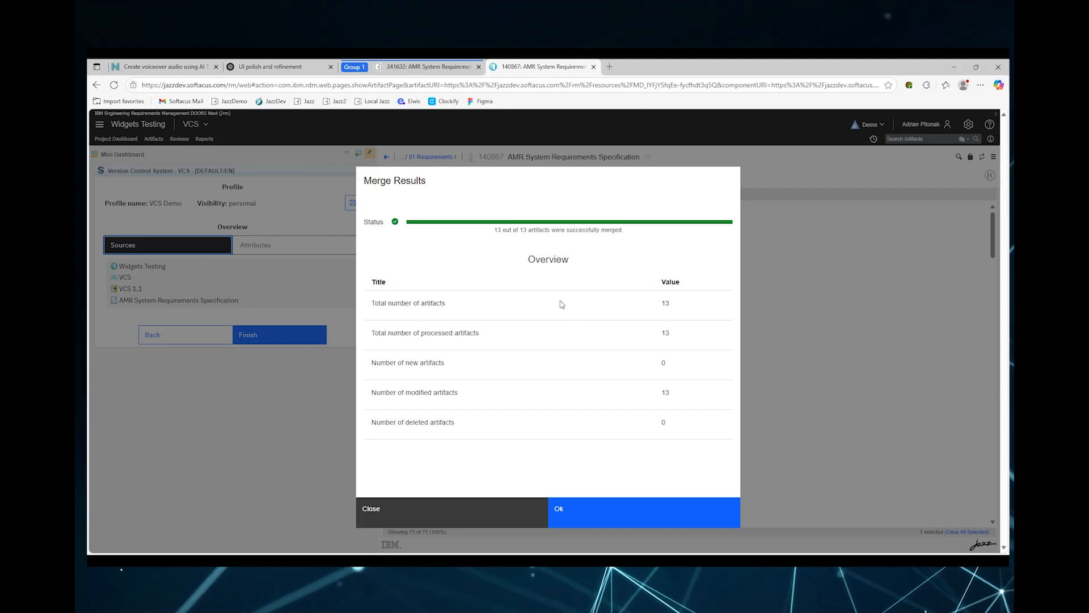
click(599, 514)
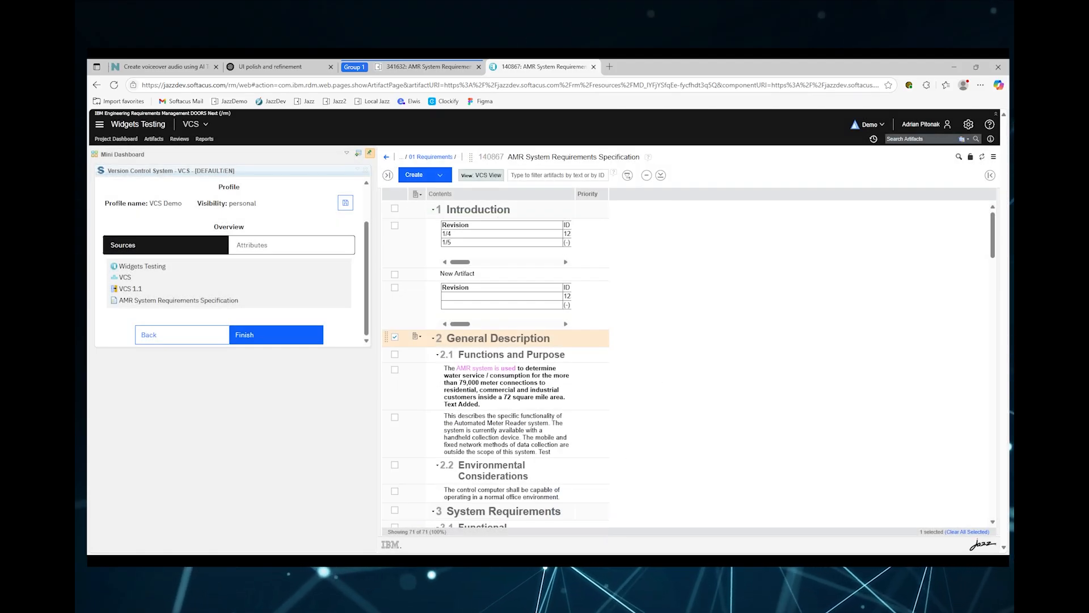